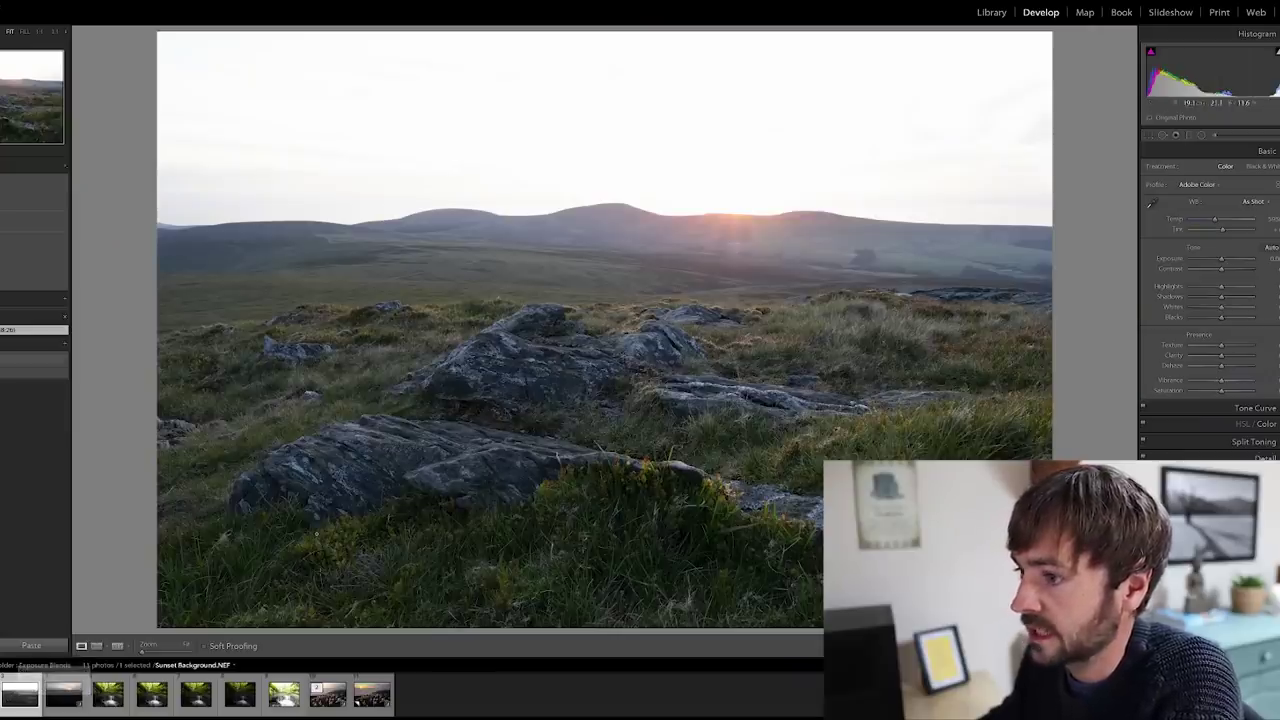
# Step: Compare the bright foreground and dark background exposures with J clipping warnings showing the blown sky
pyautogui.press('Right')
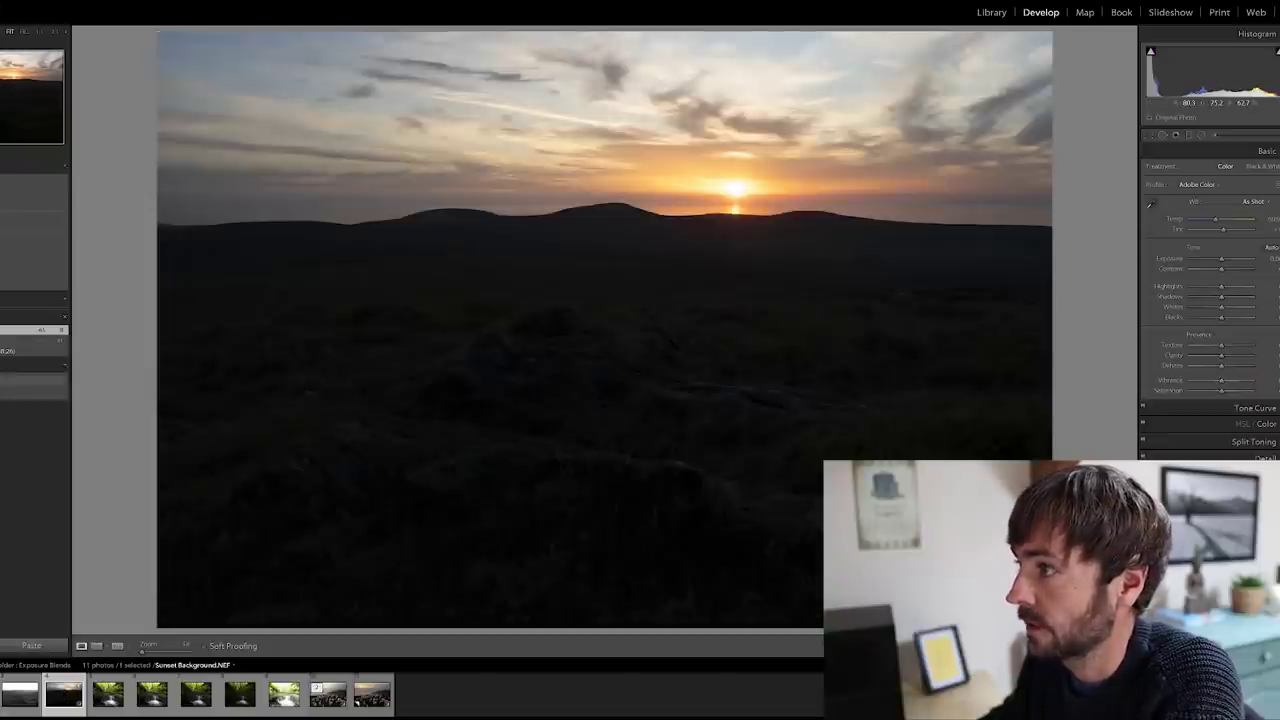
pyautogui.press('Left')
pyautogui.press('j')
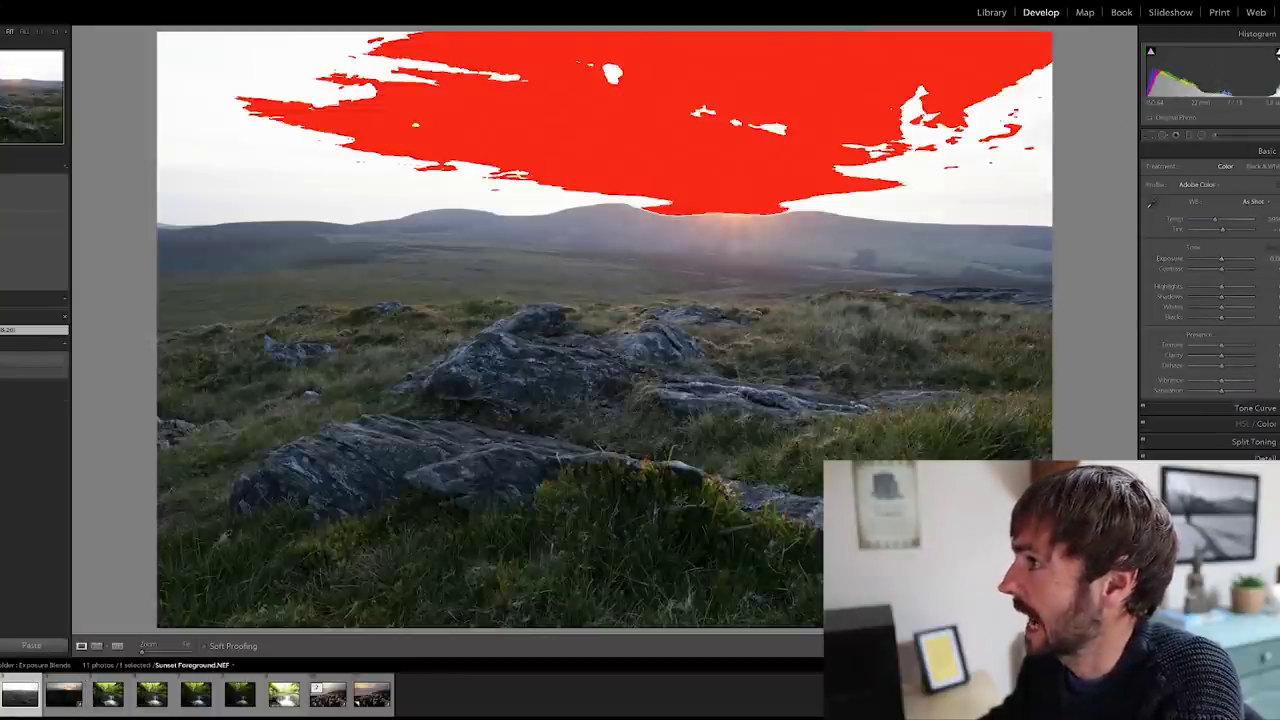
pyautogui.press('Right')
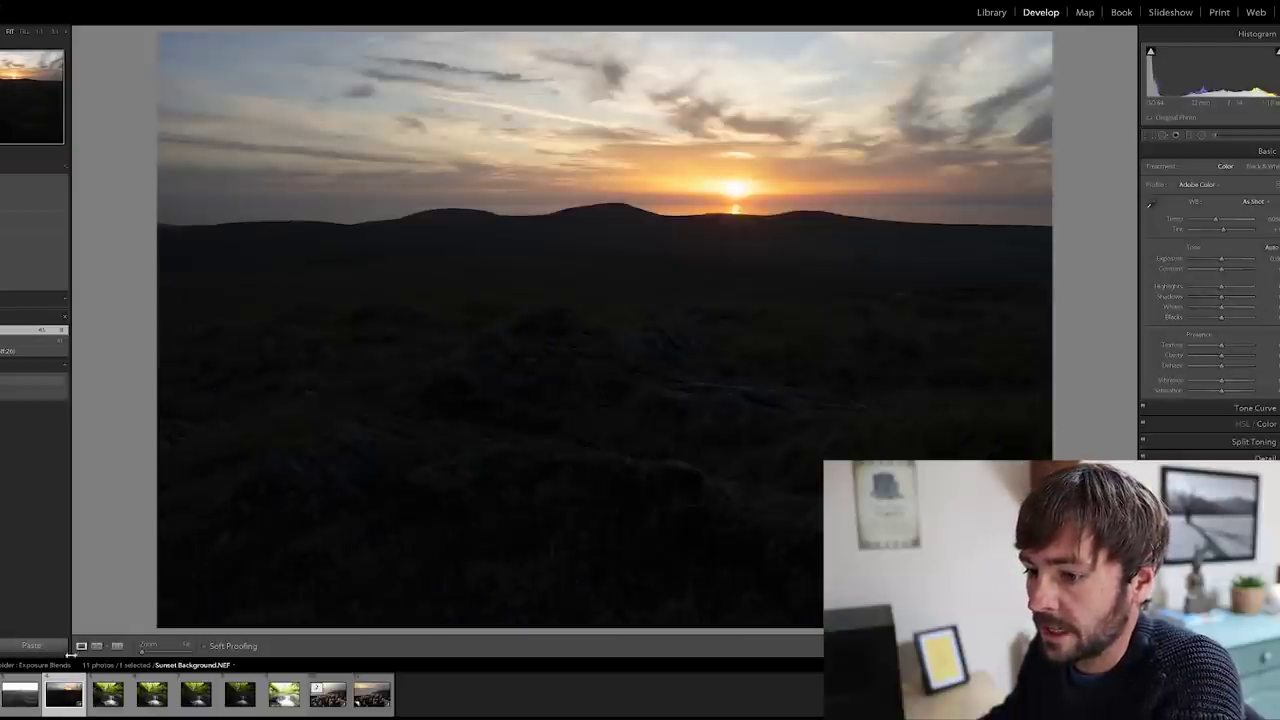
# Step: Select both Sunset Foreground.NEF and Sunset Background.NEF together in the filmstrip
pyautogui.click(16, 705)
pyautogui.press('Right')
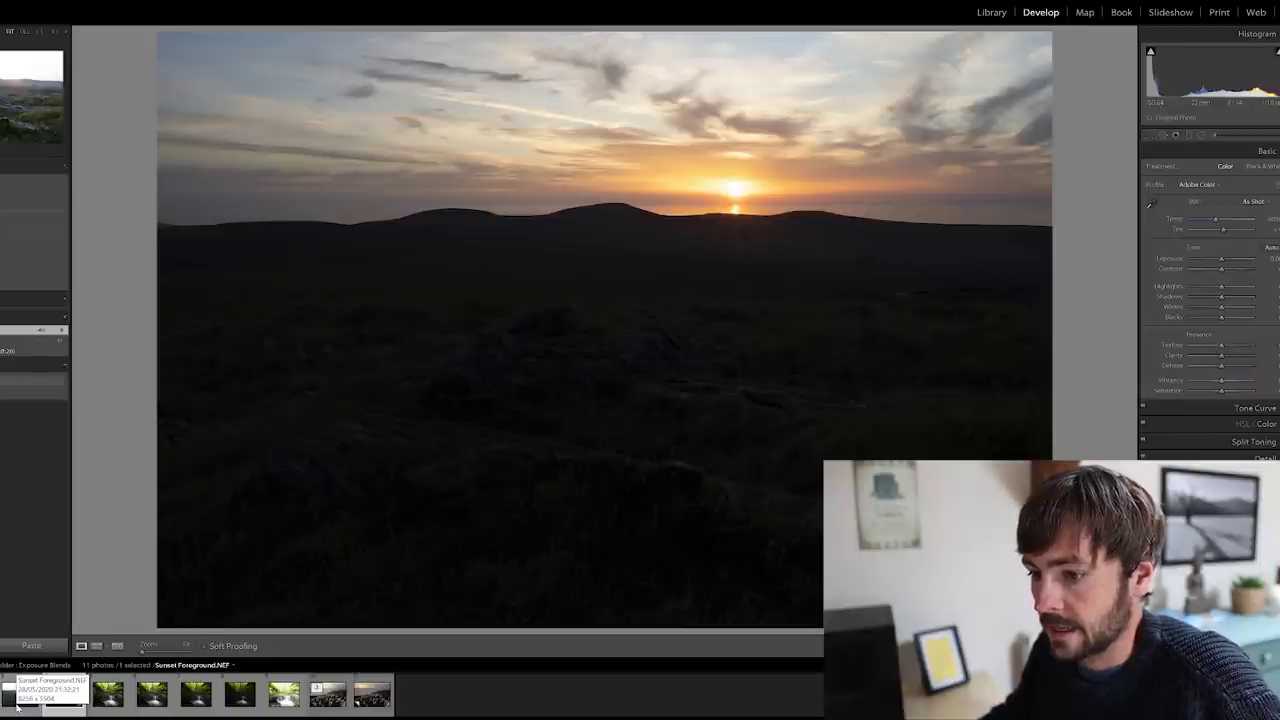
pyautogui.click(17, 707)
pyautogui.hotkey('shift', 'Right')
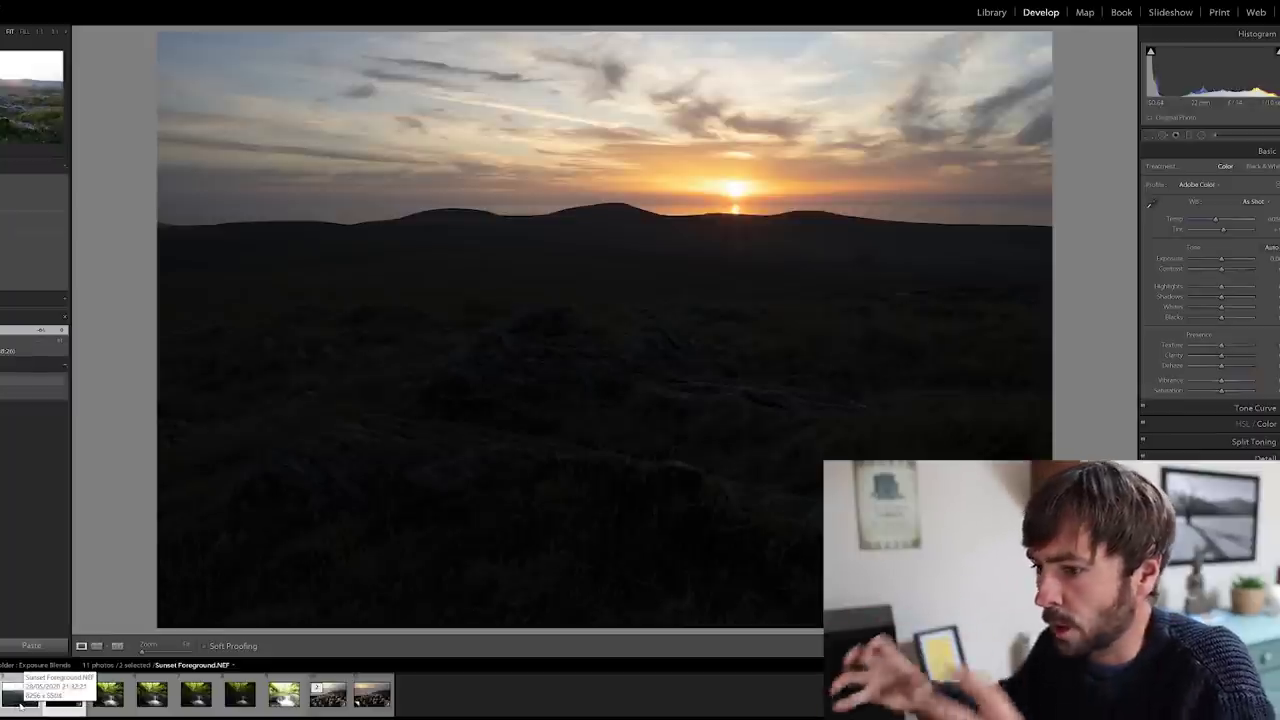
# Step: Merge the two sunset exposures via Photo Merge > HDR into Sunset Background-HDR-2.dng
pyautogui.click(64, 700)
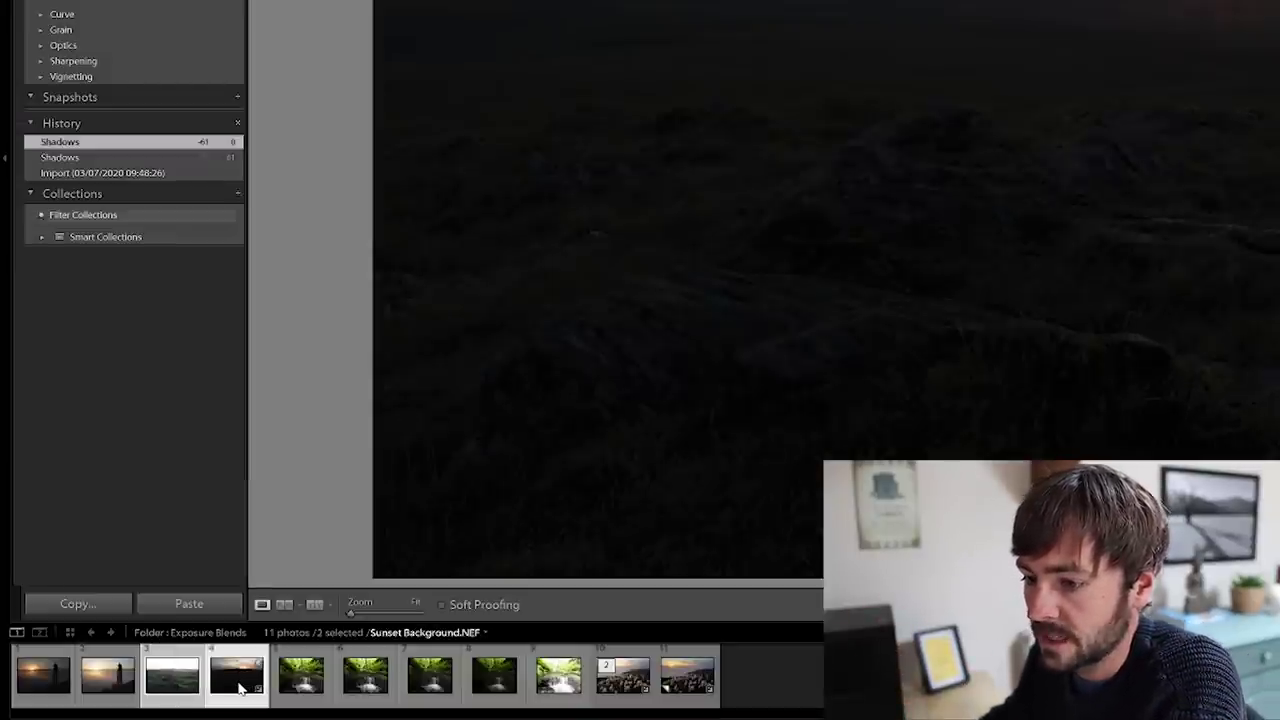
pyautogui.rightClick(239, 687)
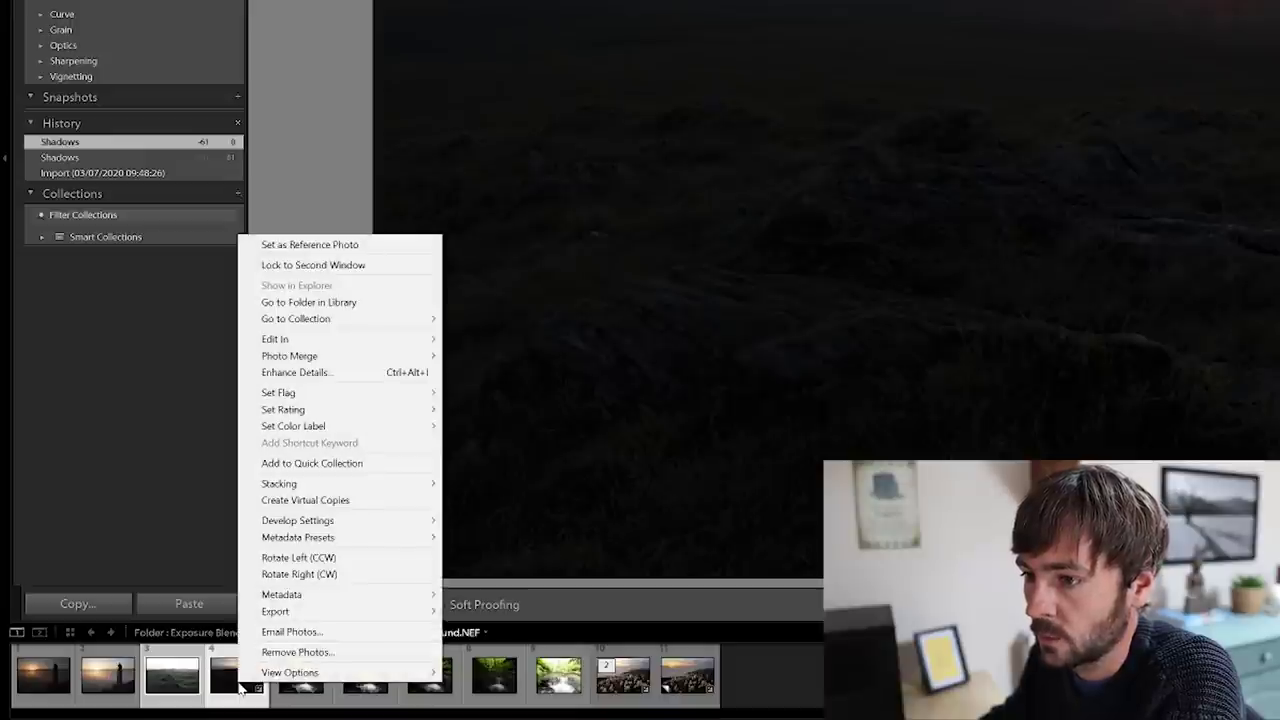
pyautogui.moveTo(314, 357)
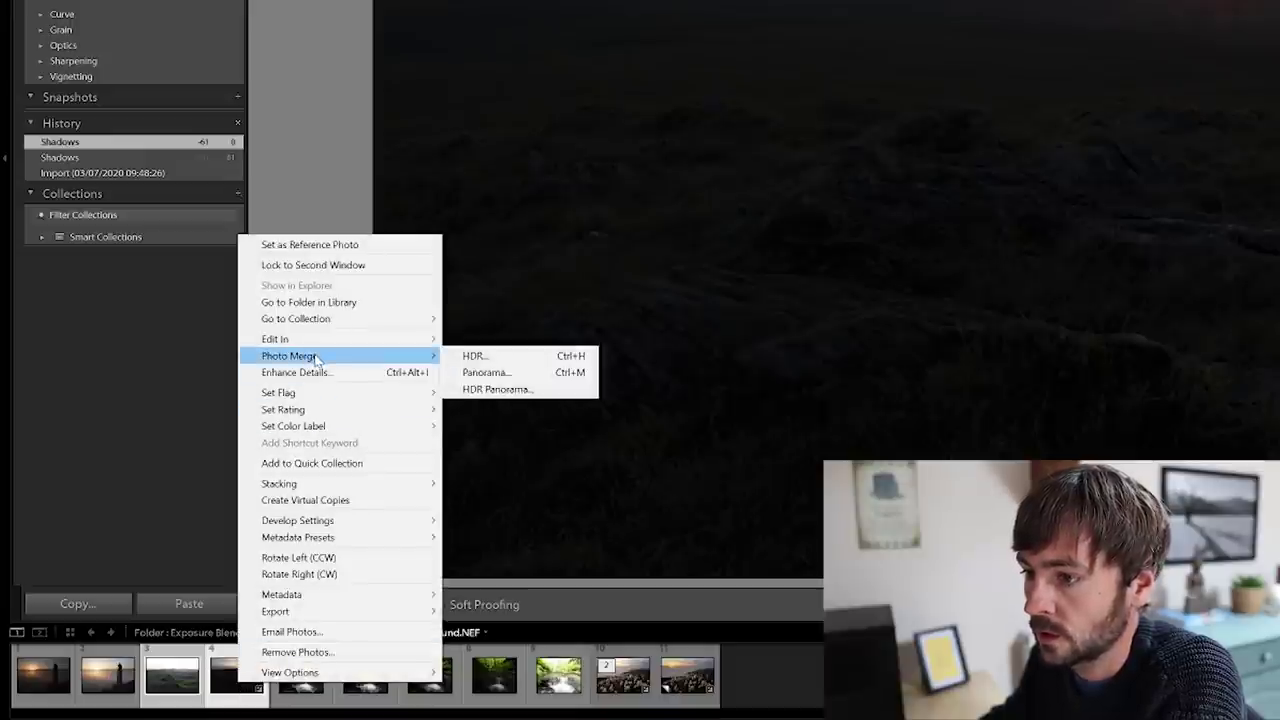
pyautogui.click(474, 358)
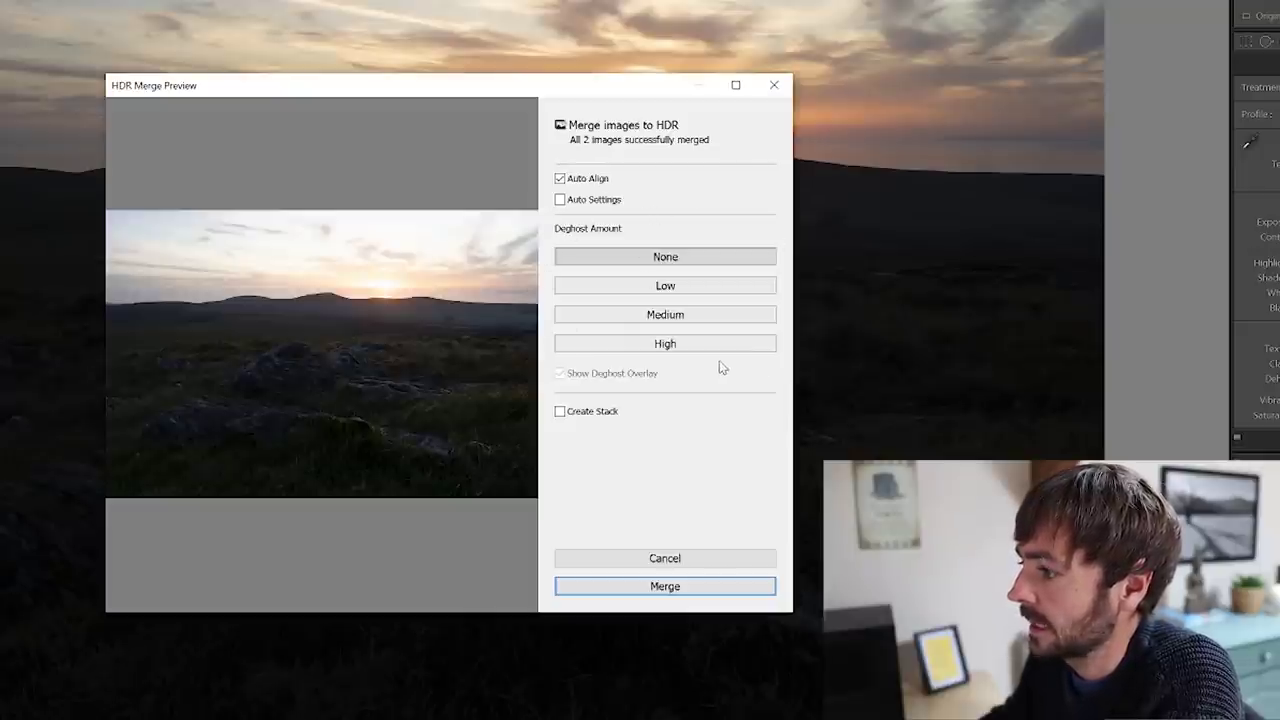
pyautogui.click(667, 587)
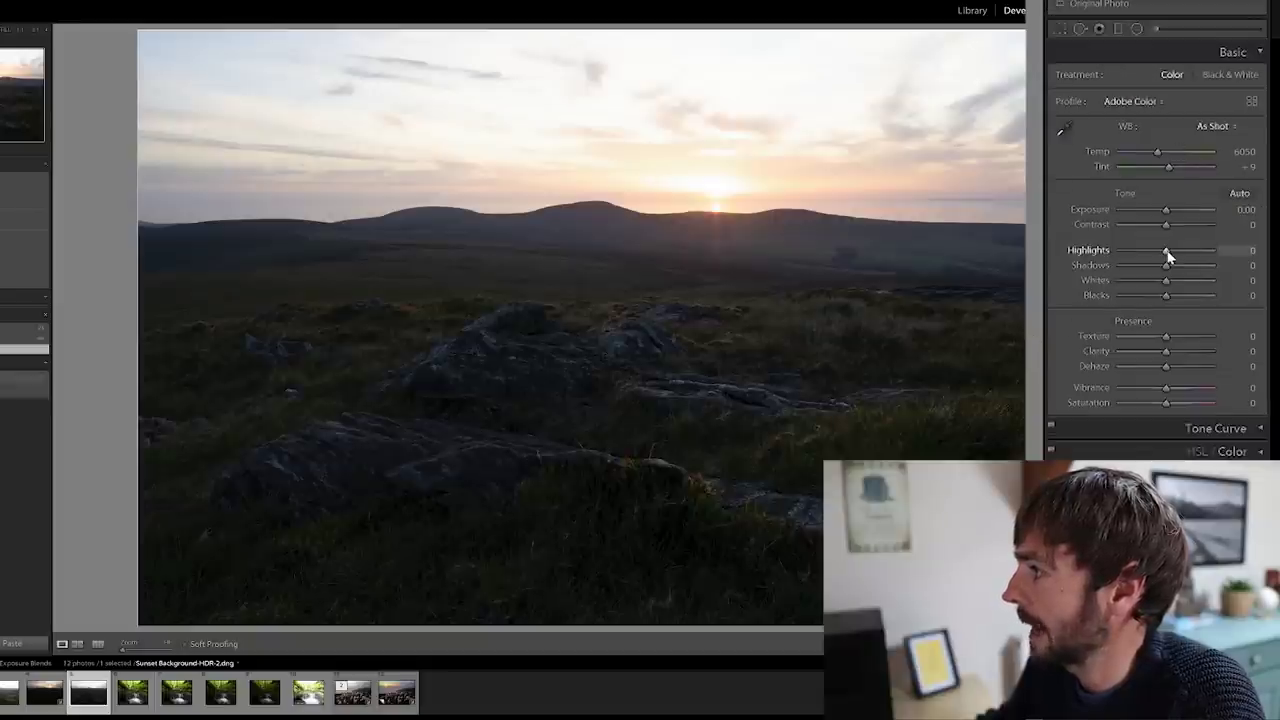
# Step: Lower the HDR merge's Highlights slider toward -39 in the Basic panel
pyautogui.moveTo(1167, 253); pyautogui.dragTo(1151, 258)
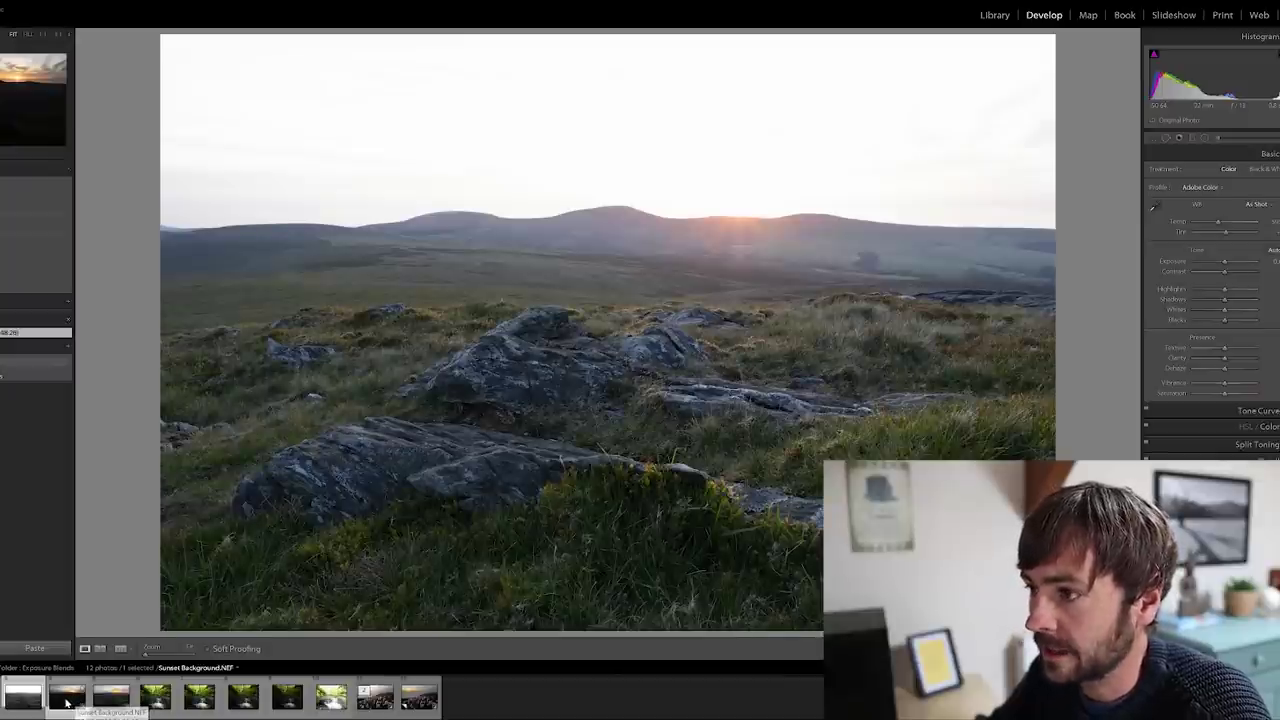
# Step: Select Sunset Foreground.NEF and Sunset Background.NEF and open them as layers in Photoshop
pyautogui.click(67, 703)
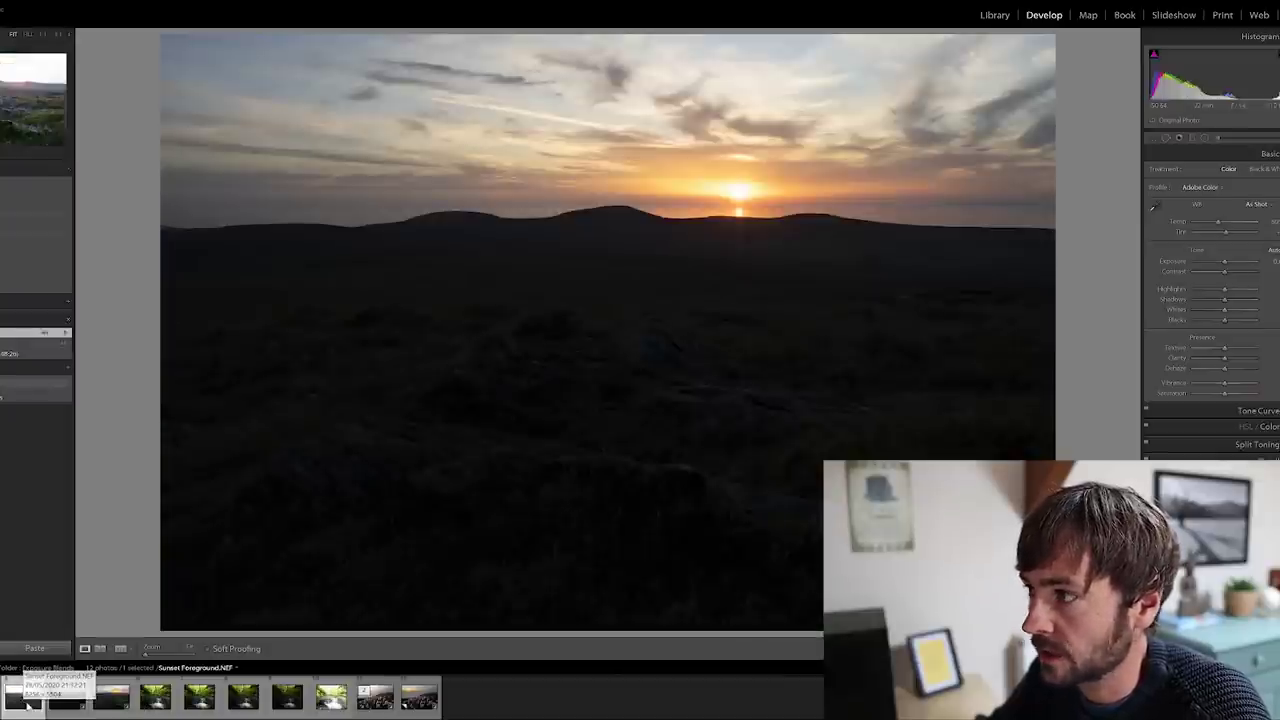
pyautogui.click(27, 701)
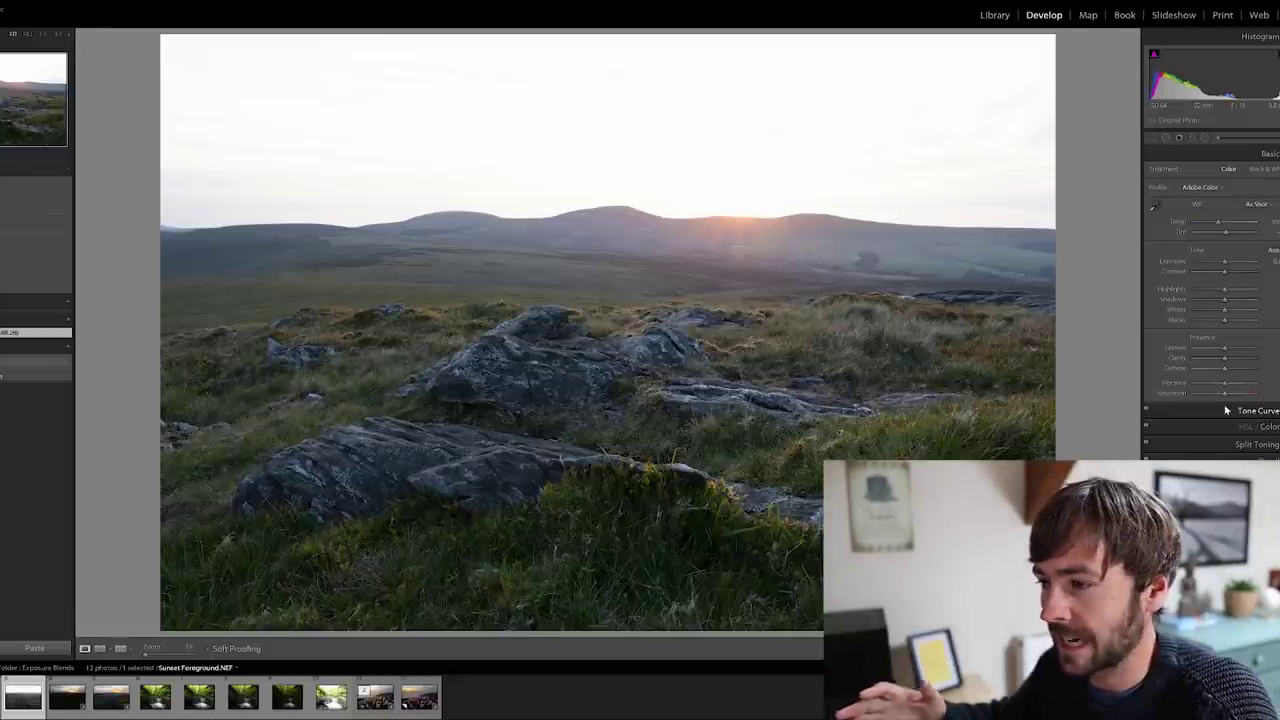
pyautogui.keyDown('ctrl'); pyautogui.click(66, 697); pyautogui.keyUp('ctrl')
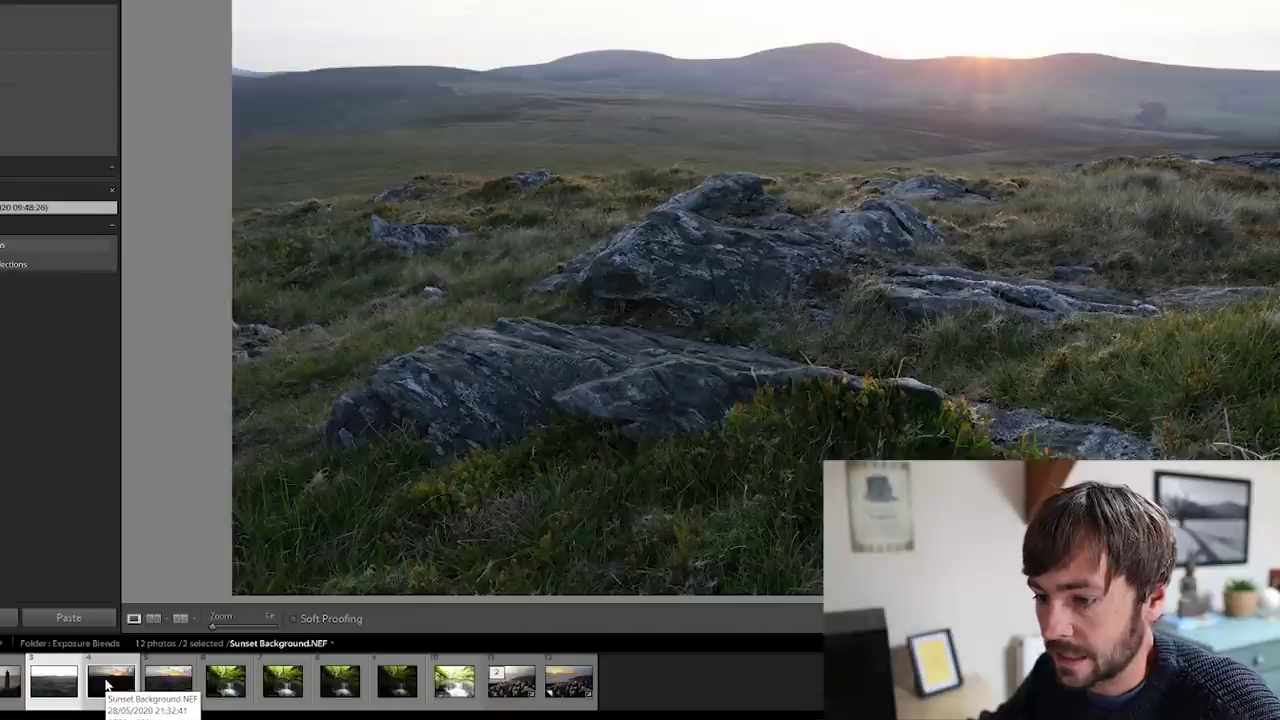
pyautogui.rightClick(110, 697)
pyautogui.moveTo(160, 376)
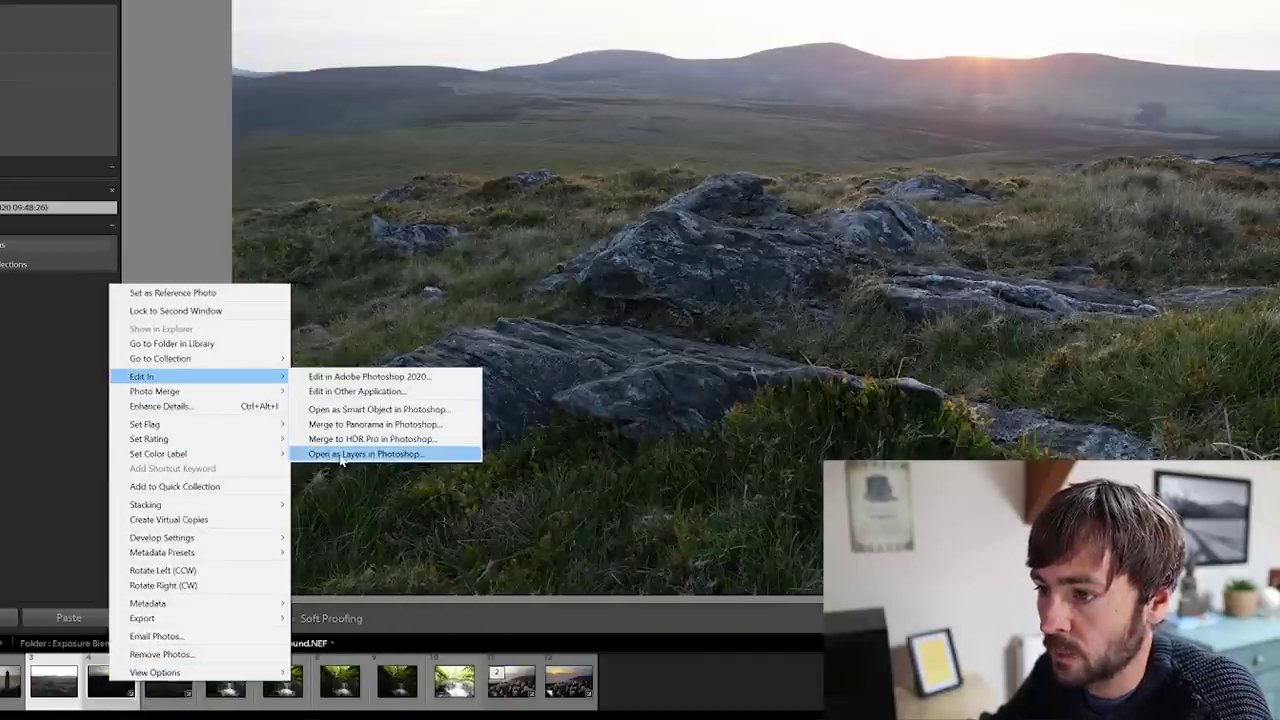
pyautogui.click(330, 455)
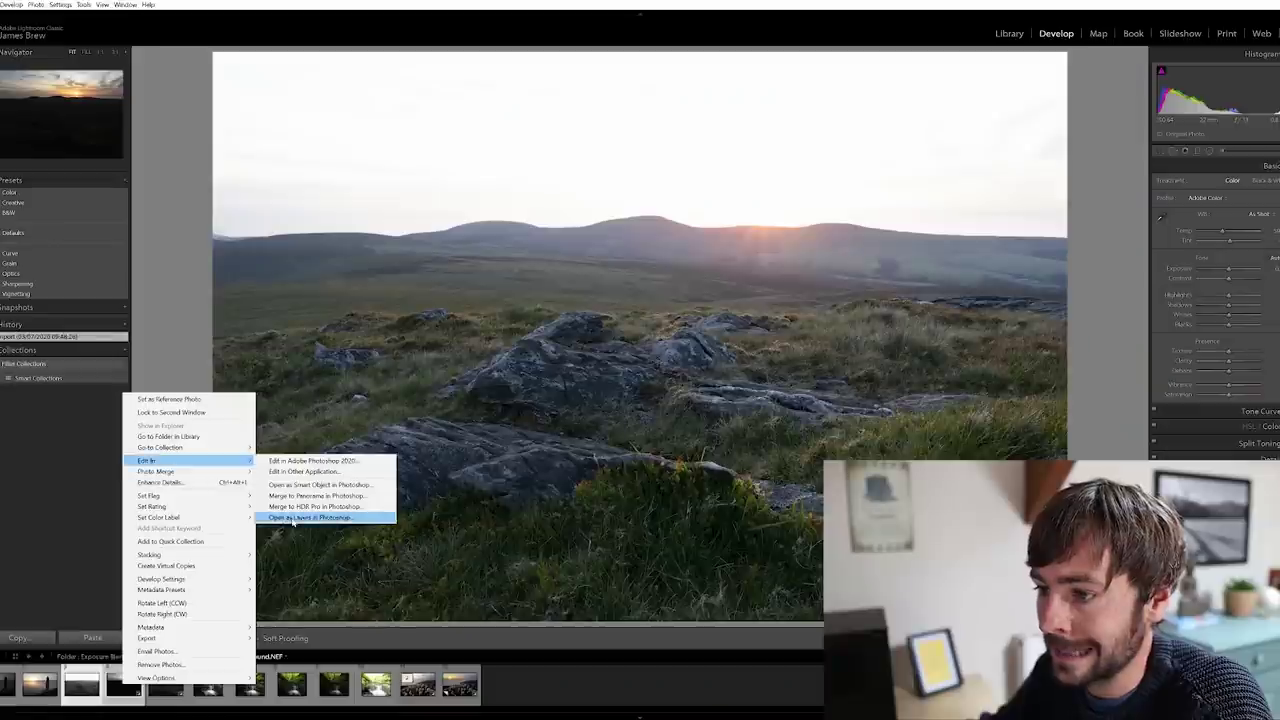
pyautogui.click(292, 518)
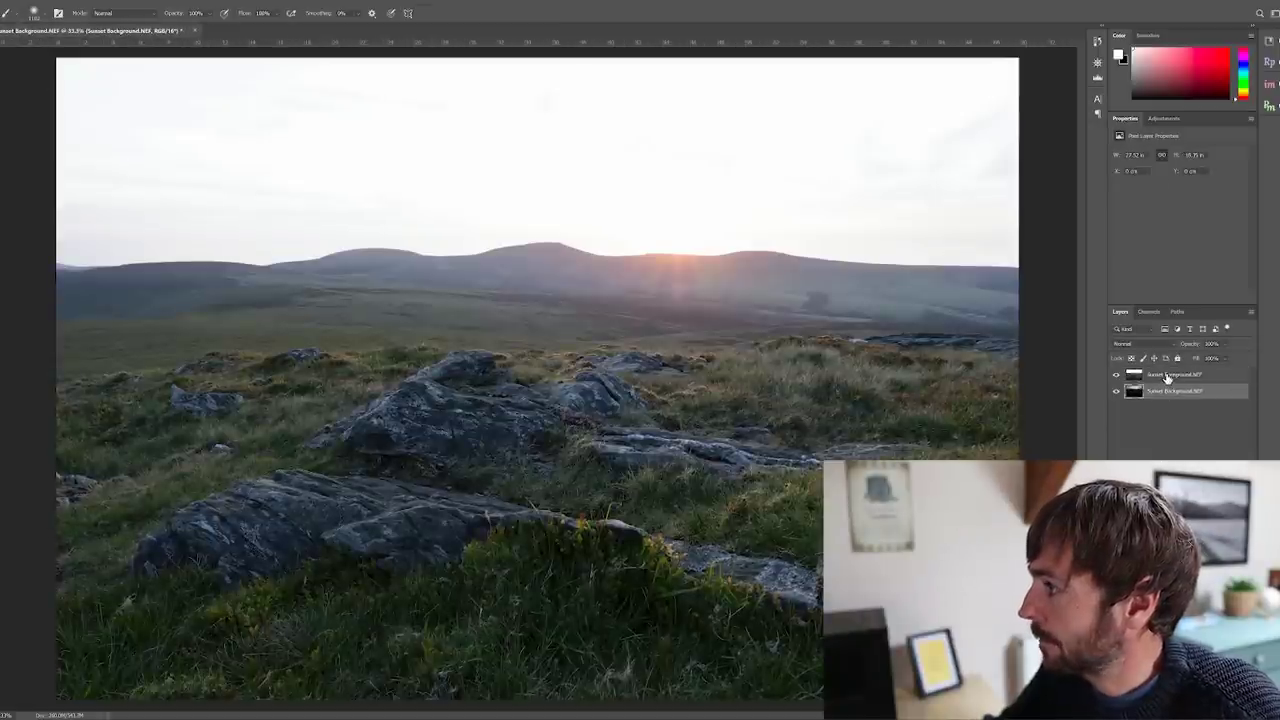
# Step: Auto-align the Sunset Foreground and Sunset Background layers
pyautogui.click(1166, 376)
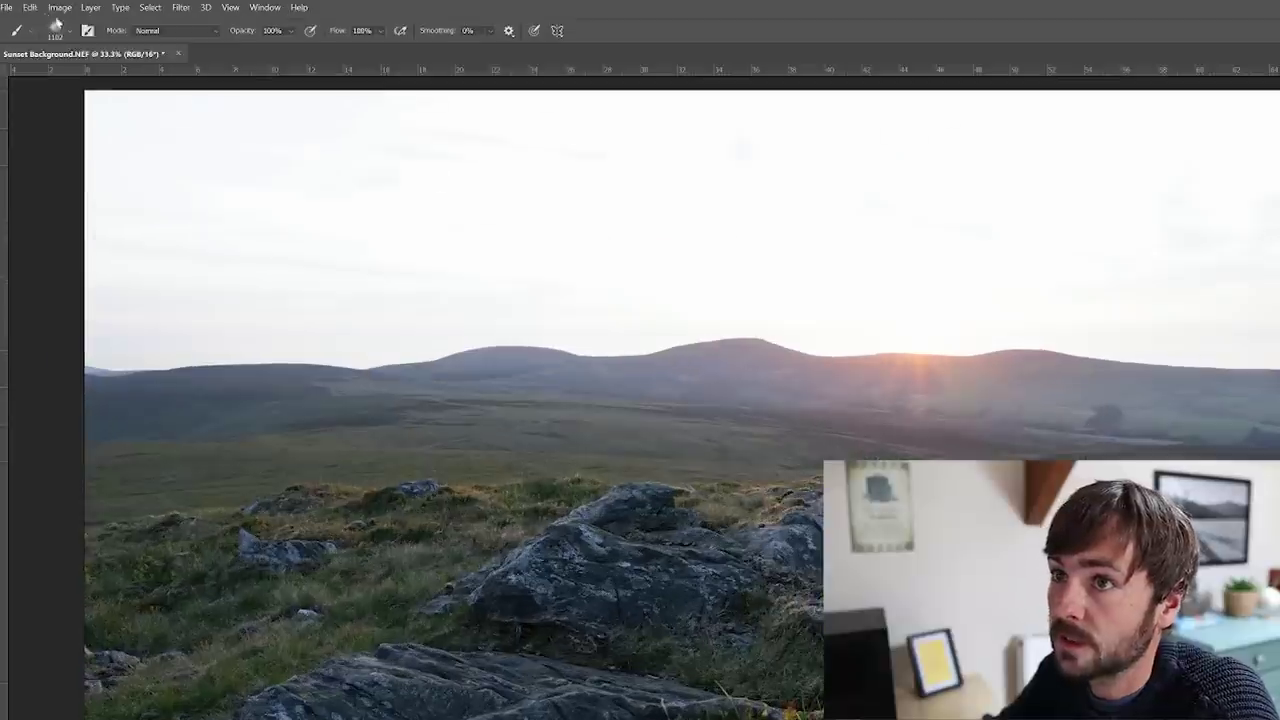
pyautogui.click(30, 8)
pyautogui.click(66, 323)
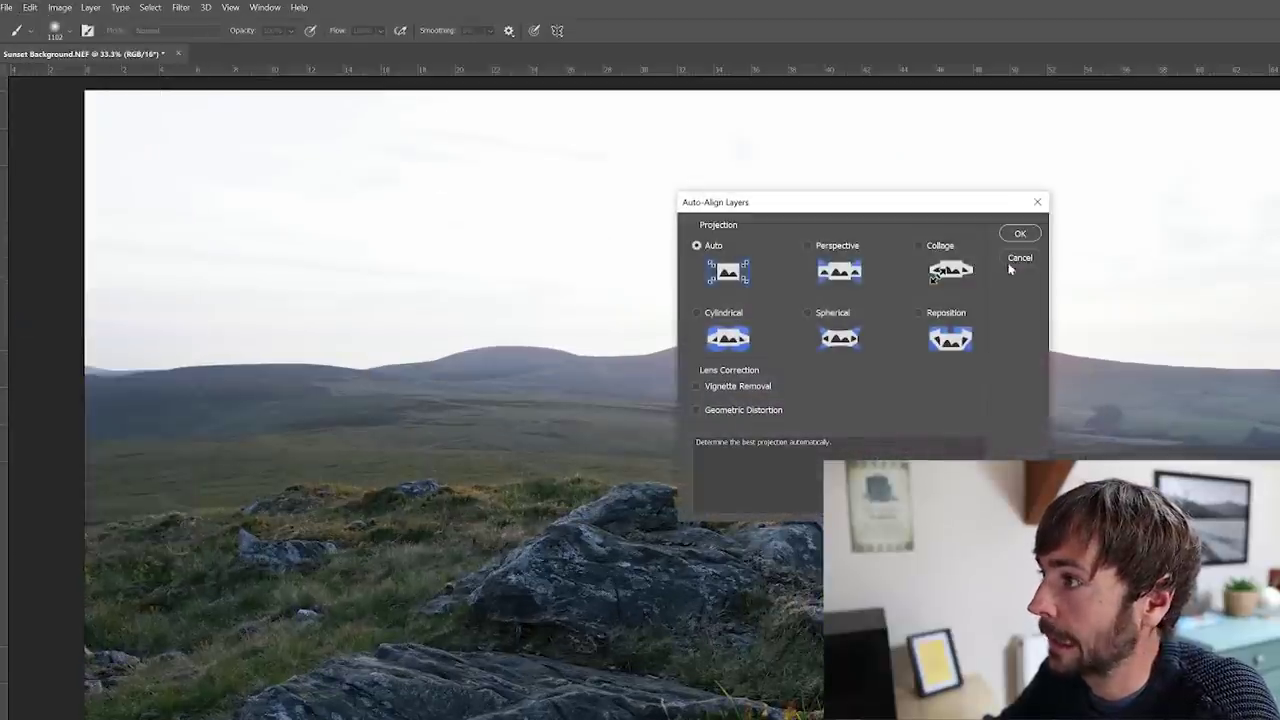
pyautogui.click(1020, 234)
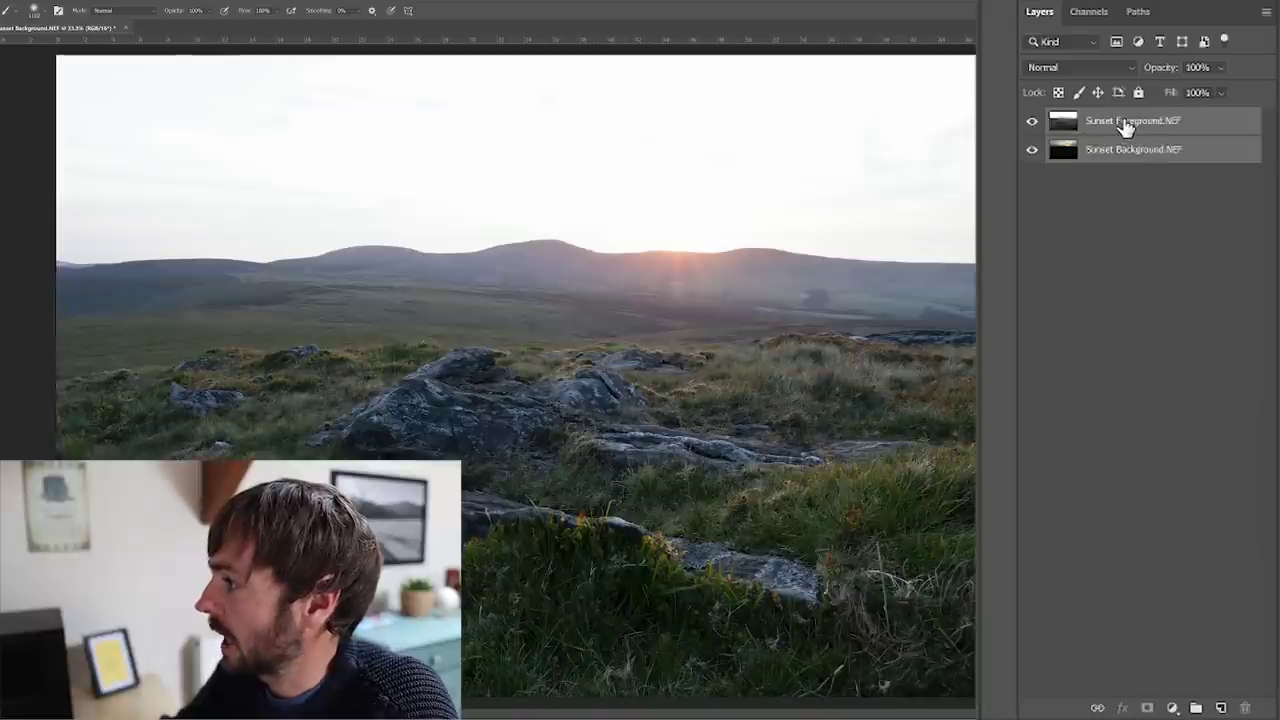
# Step: Move Sunset Foreground below Sunset Background and select the top Sunset Background layer
pyautogui.click(1174, 375)
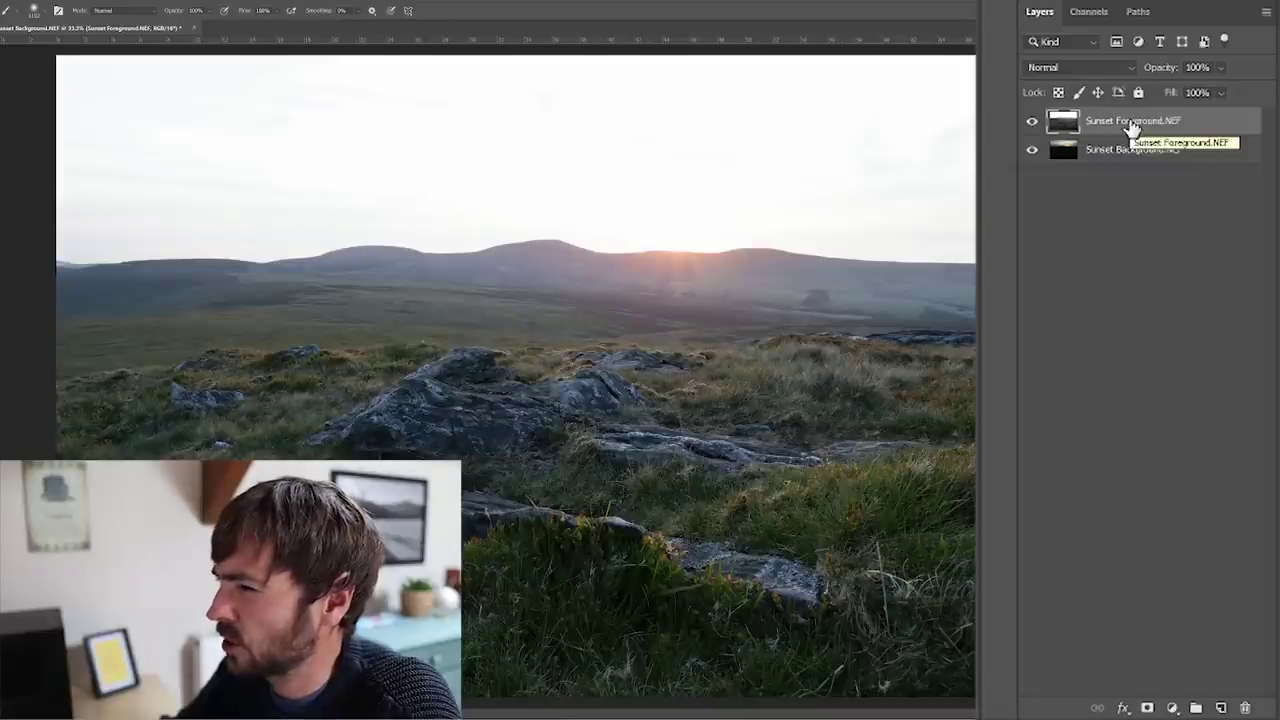
pyautogui.moveTo(1131, 126); pyautogui.dragTo(1129, 177)
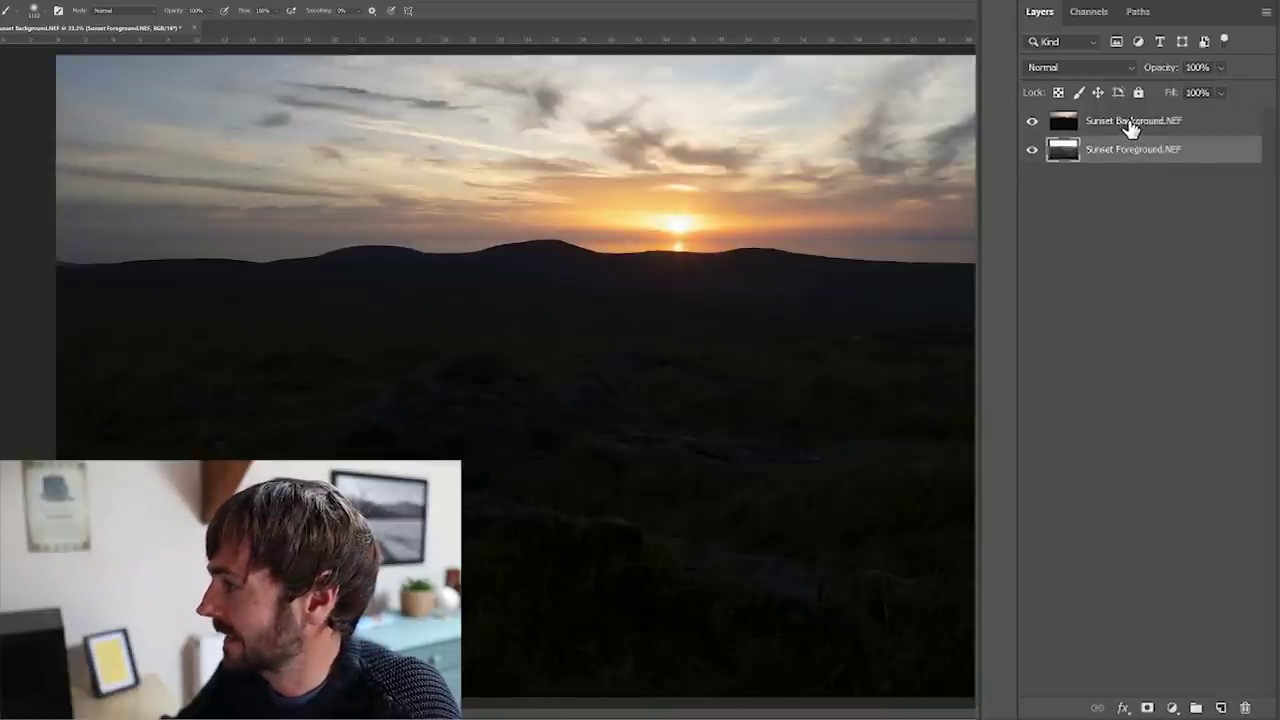
pyautogui.click(1130, 128)
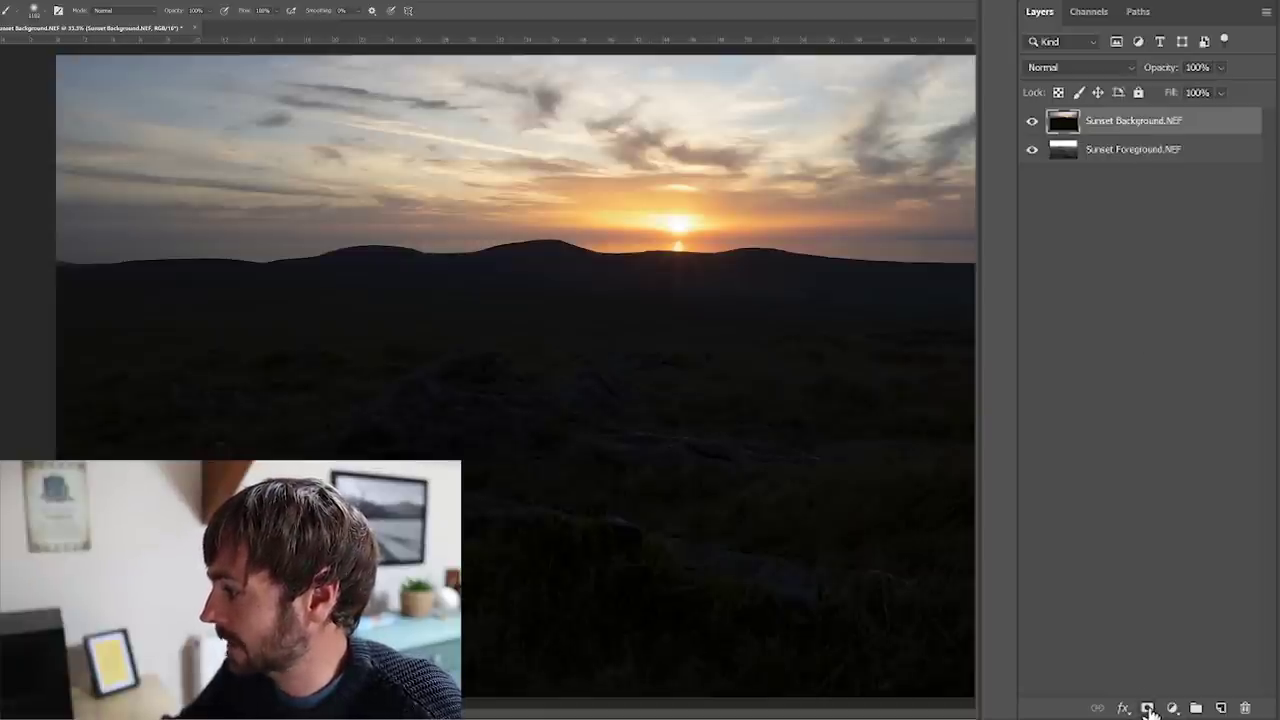
# Step: Add a black hide-all layer mask to the Sunset Background layer
pyautogui.keyDown('alt'); pyautogui.click(1148, 708); pyautogui.keyUp('alt')
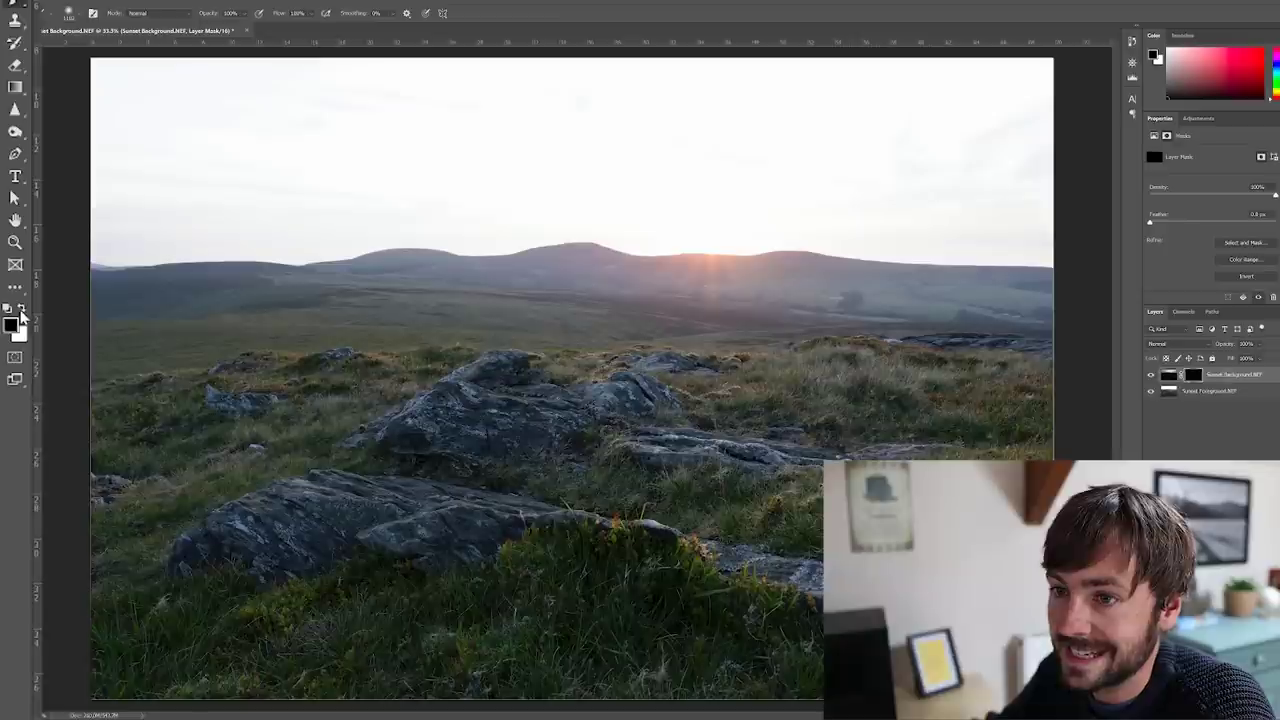
# Step: Draw white gradients on the Sunset Background mask to fade the sky in, undoing the hazy result
pyautogui.click(23, 312)
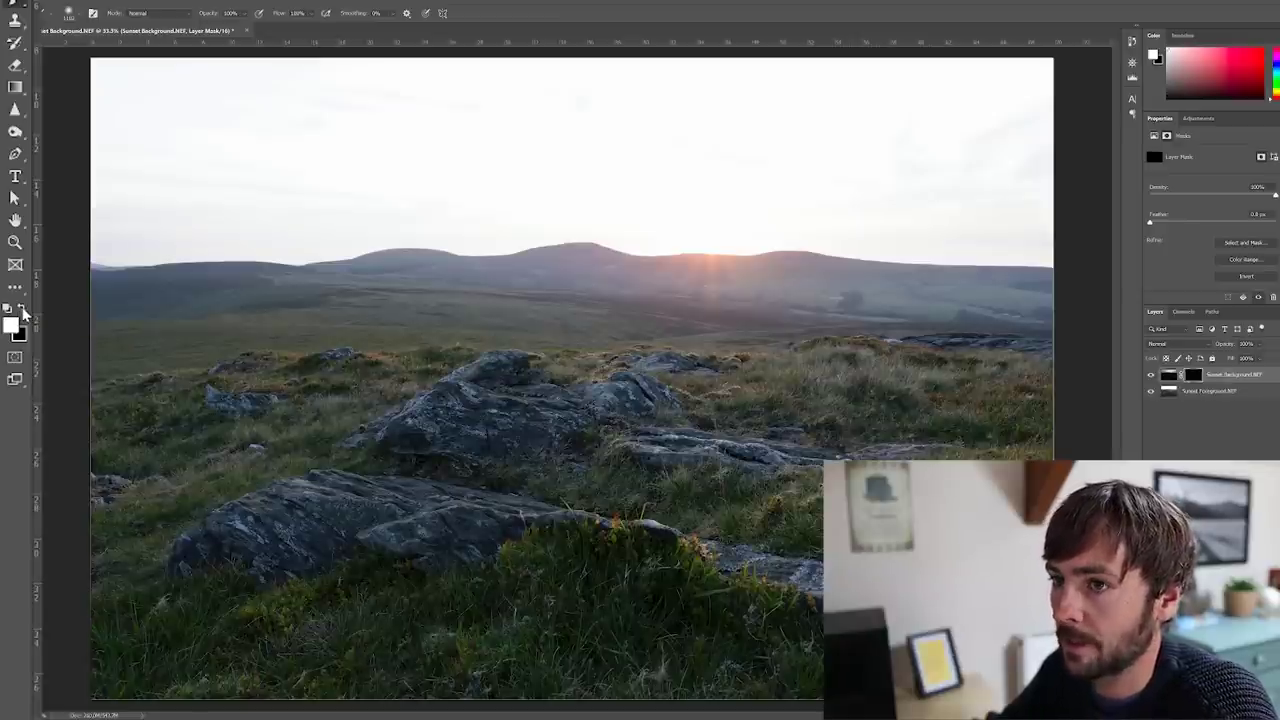
pyautogui.click(16, 90)
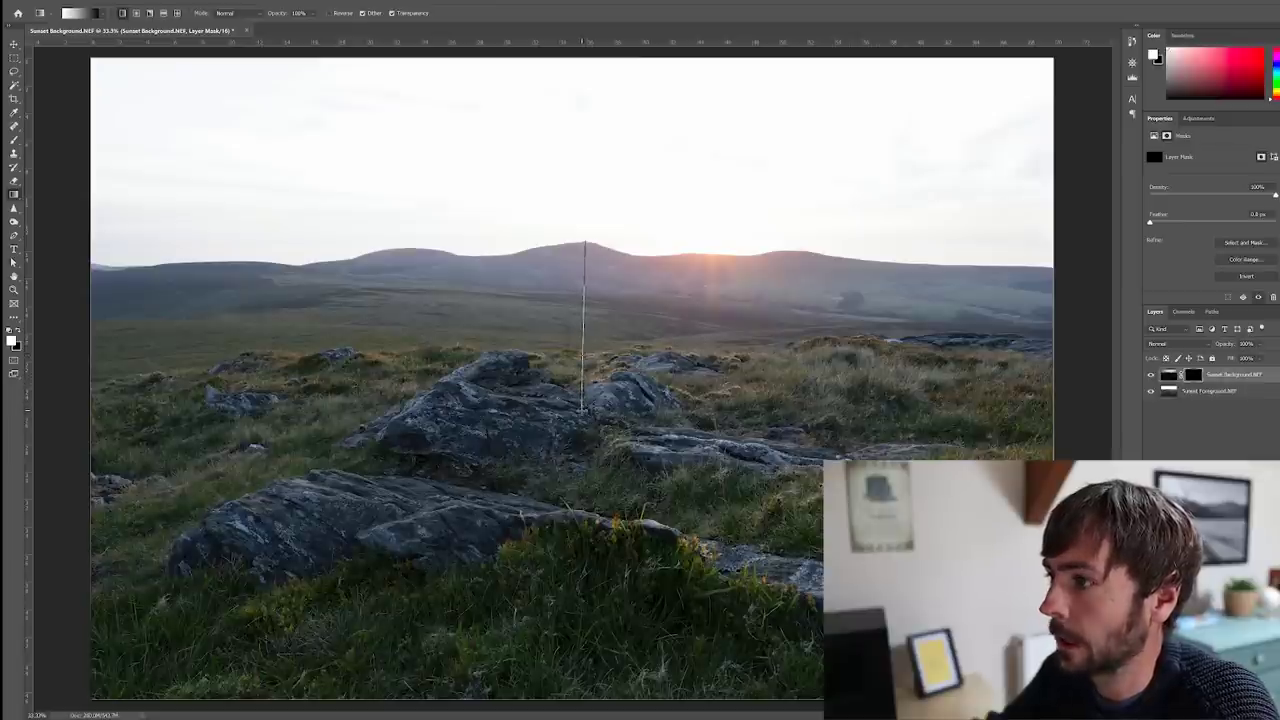
pyautogui.moveTo(582, 410); pyautogui.dragTo(582, 410)
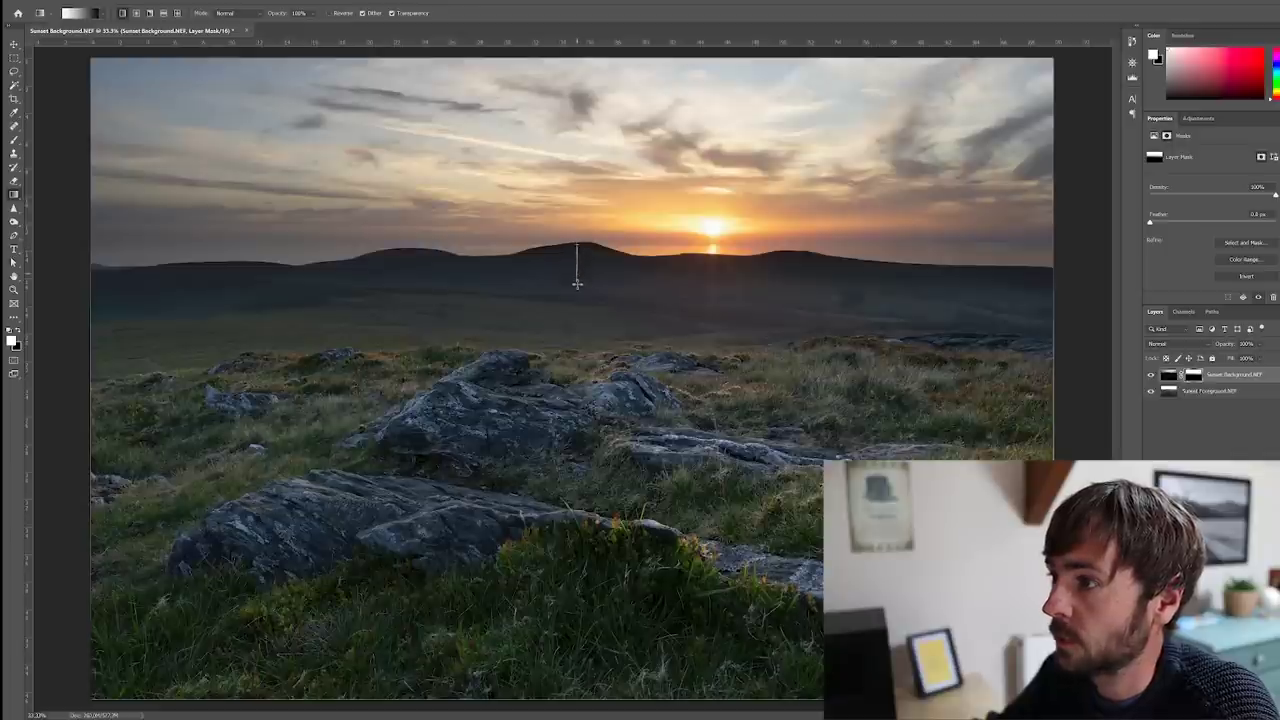
pyautogui.moveTo(577, 287); pyautogui.dragTo(577, 287)
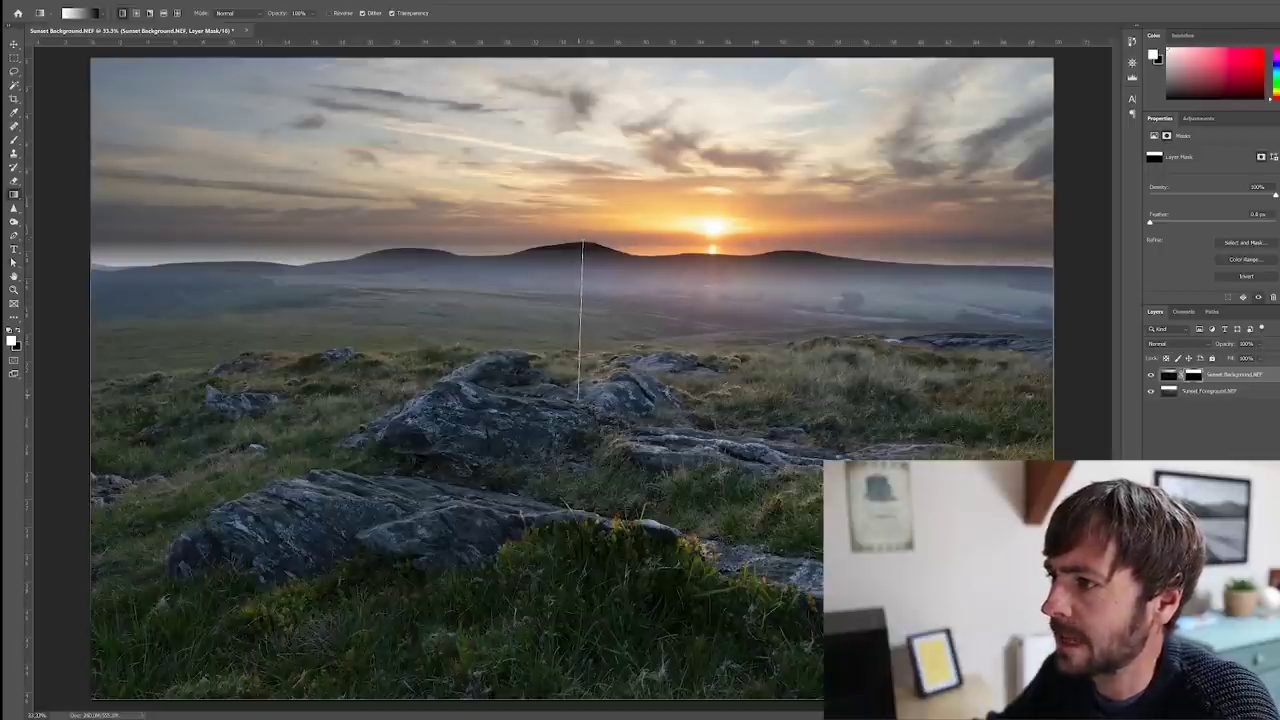
pyautogui.hotkey('ctrl', 'z')
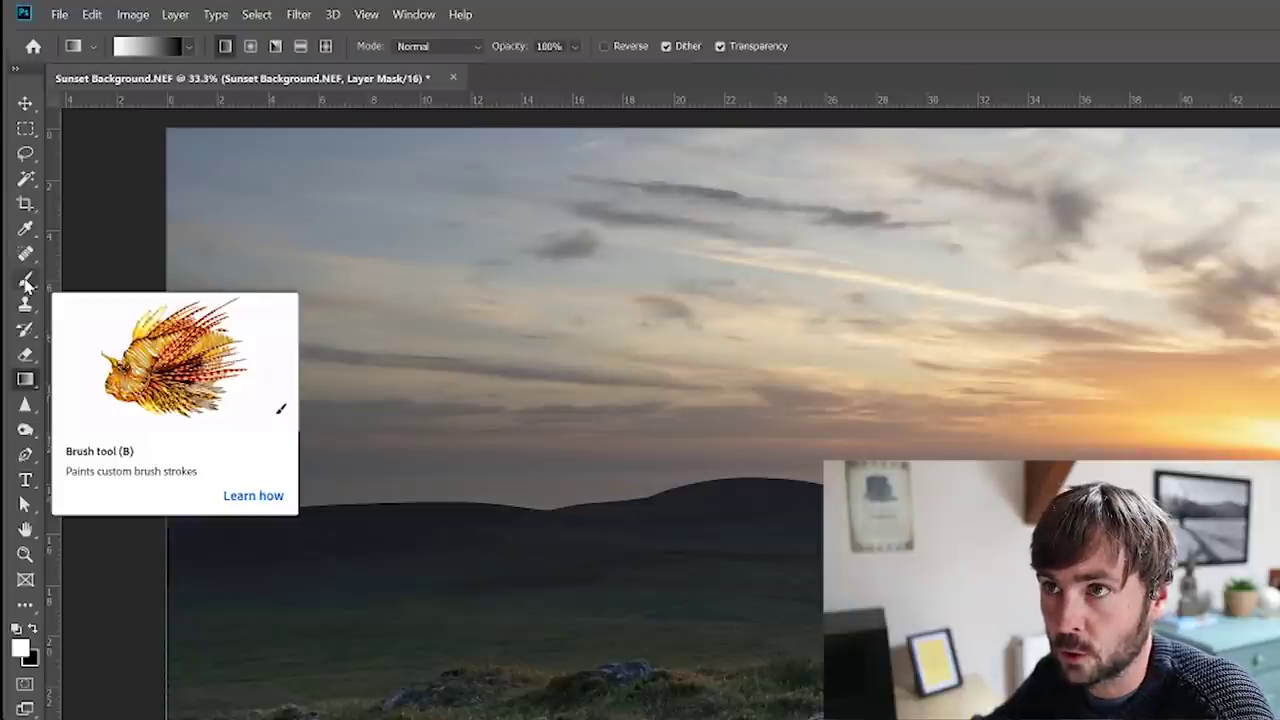
# Step: Undo the sky gradient and set up a soft 1182 px brush at 0% hardness
pyautogui.click(93, 14)
pyautogui.click(106, 35)
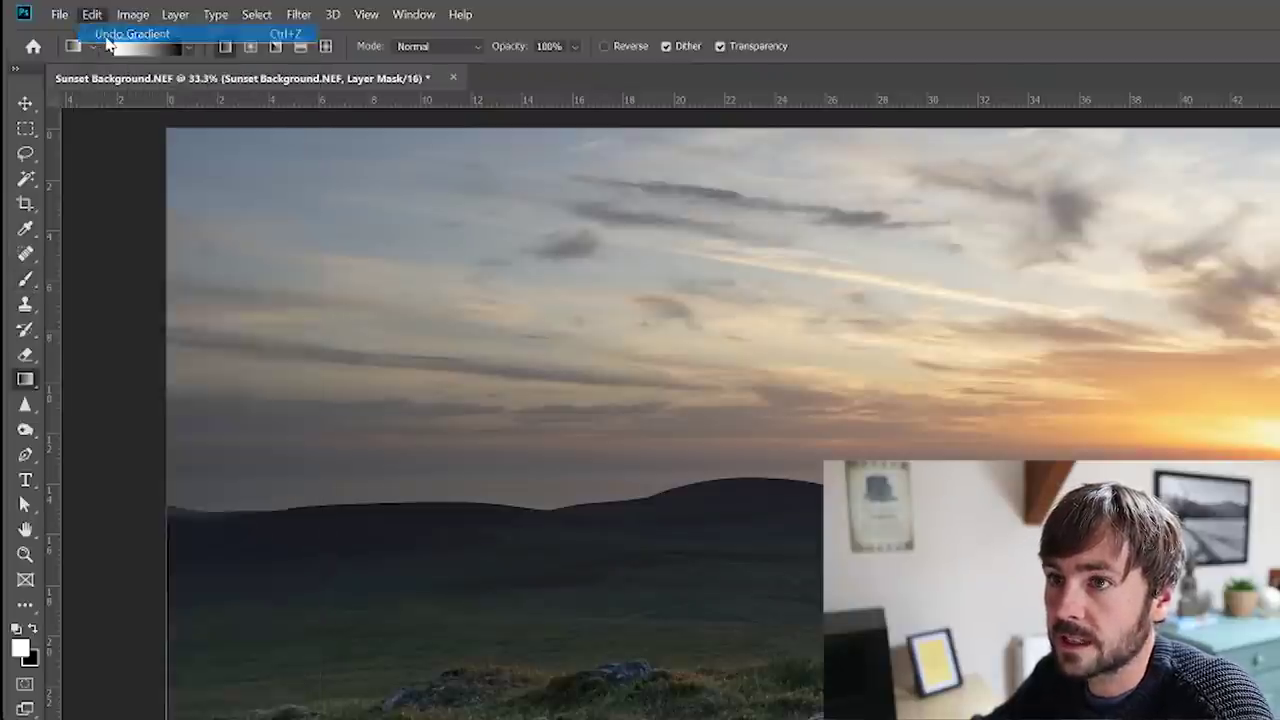
pyautogui.click(27, 284)
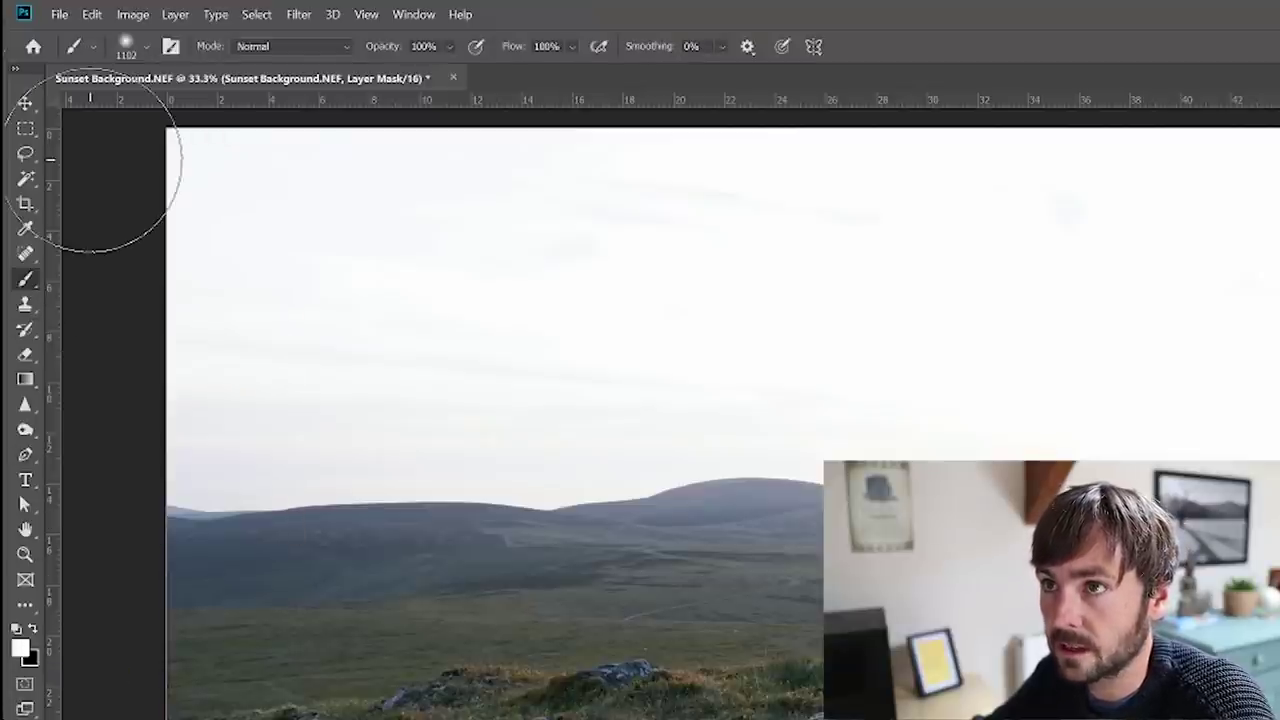
pyautogui.click(145, 52)
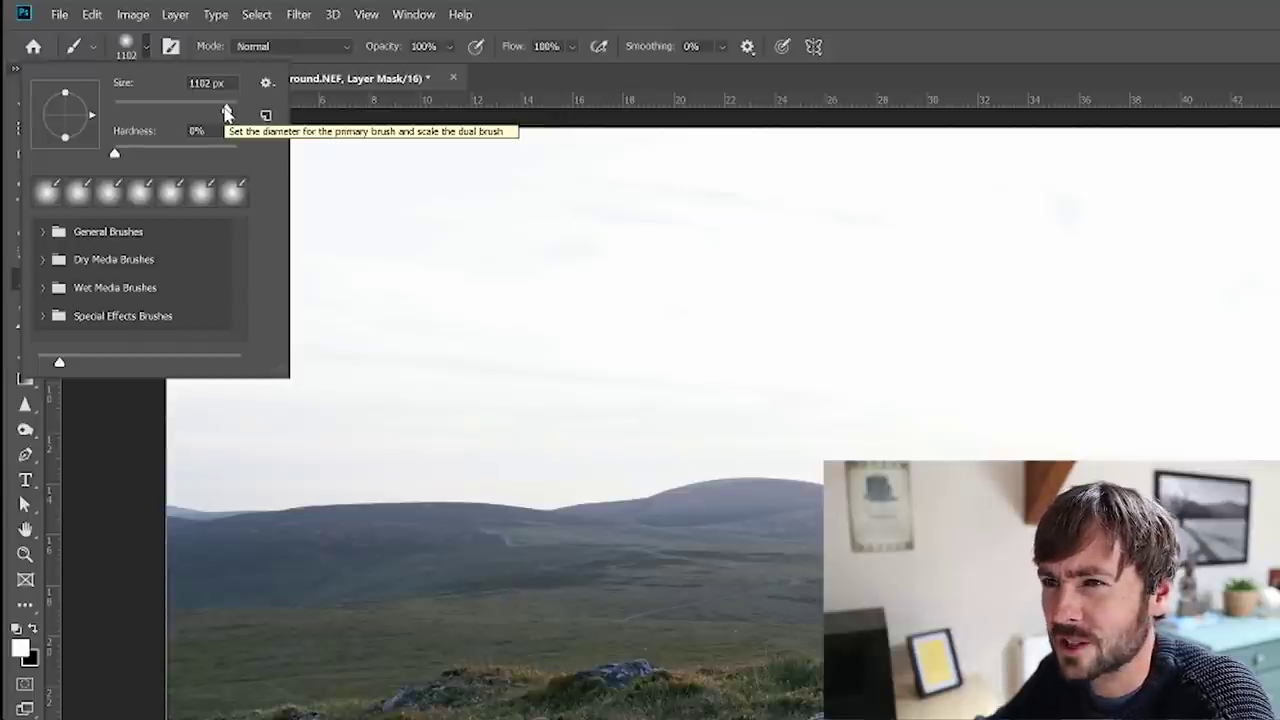
pyautogui.click(141, 40)
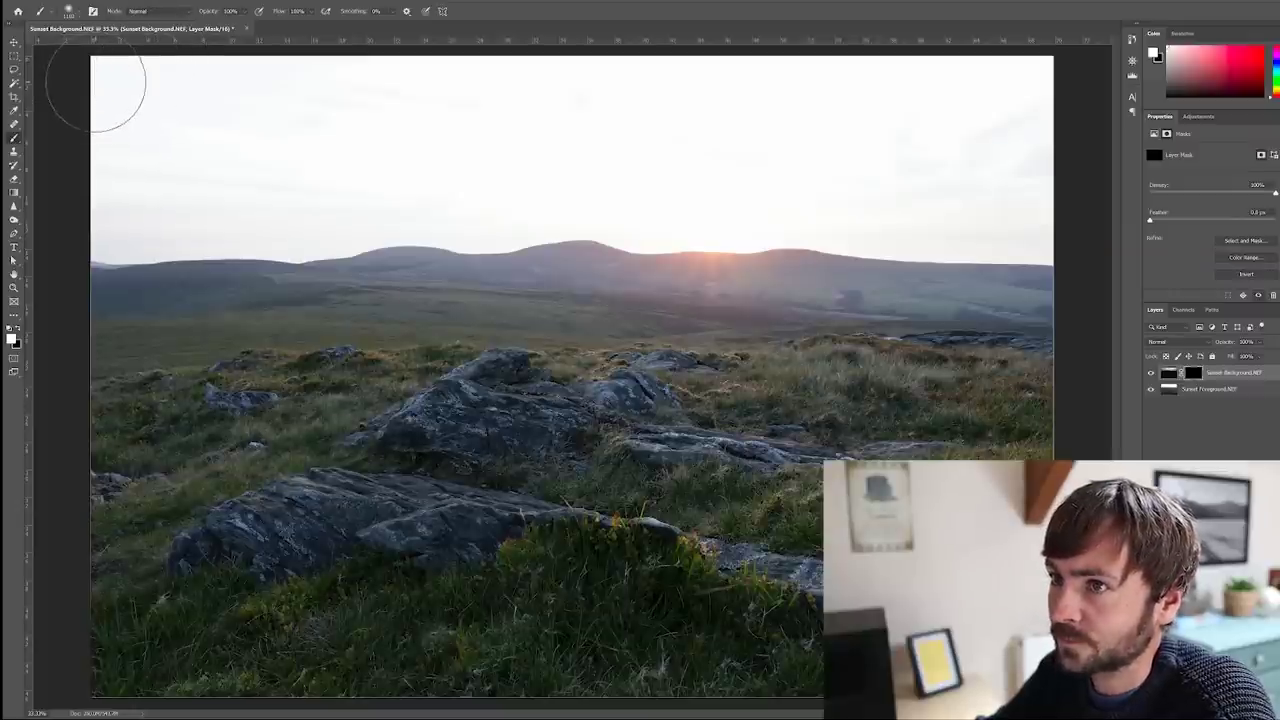
# Step: Paint white on the Sunset Background mask over the top-left sky, the horizon and the grassland below the hills
pyautogui.moveTo(109, 86)
pyautogui.mouseDown()
pyautogui.moveTo(638, 57)
pyautogui.moveTo(1006, 65)
pyautogui.moveTo(1057, 85)
pyautogui.moveTo(1045, 105)
pyautogui.moveTo(795, 124)
pyautogui.moveTo(276, 120)
pyautogui.moveTo(88, 144)
pyautogui.moveTo(100, 160)
pyautogui.moveTo(209, 172)
pyautogui.moveTo(1000, 153)
pyautogui.moveTo(1054, 169)
pyautogui.moveTo(1031, 185)
pyautogui.moveTo(947, 194)
pyautogui.moveTo(60, 205)
pyautogui.mouseUp()
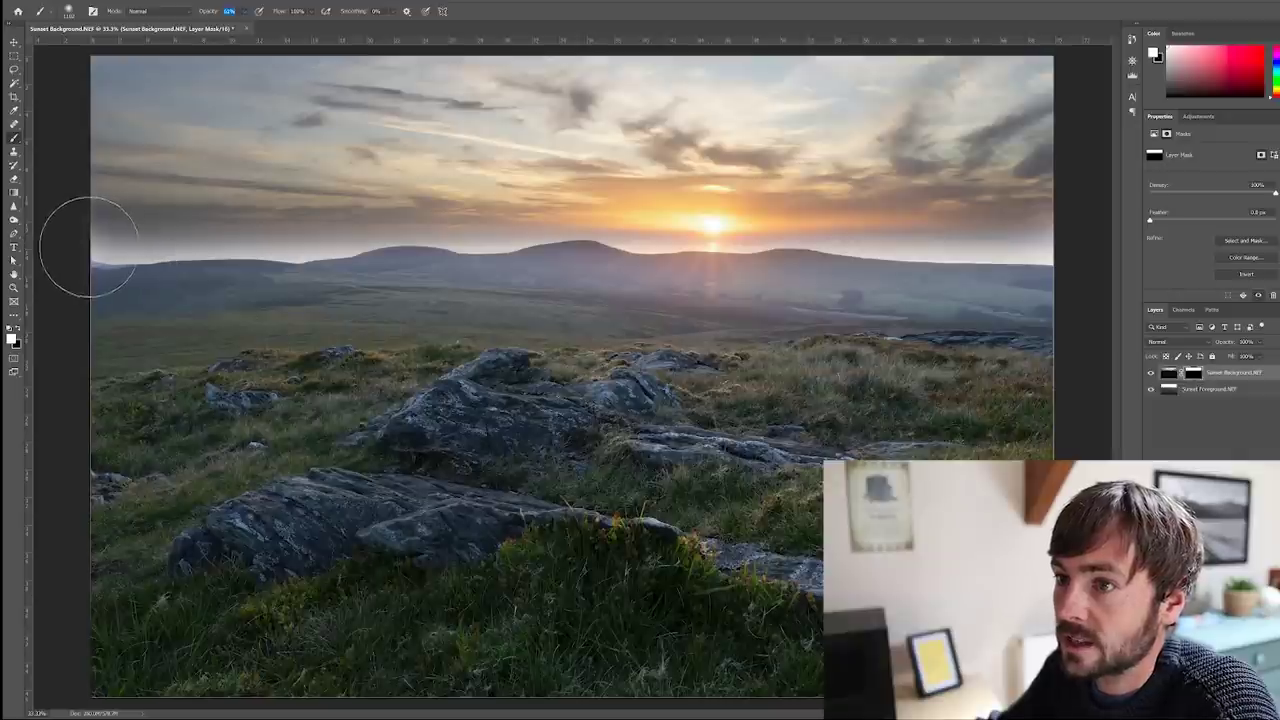
pyautogui.moveTo(86, 251)
pyautogui.mouseDown()
pyautogui.moveTo(912, 269)
pyautogui.moveTo(1102, 250)
pyautogui.mouseUp()
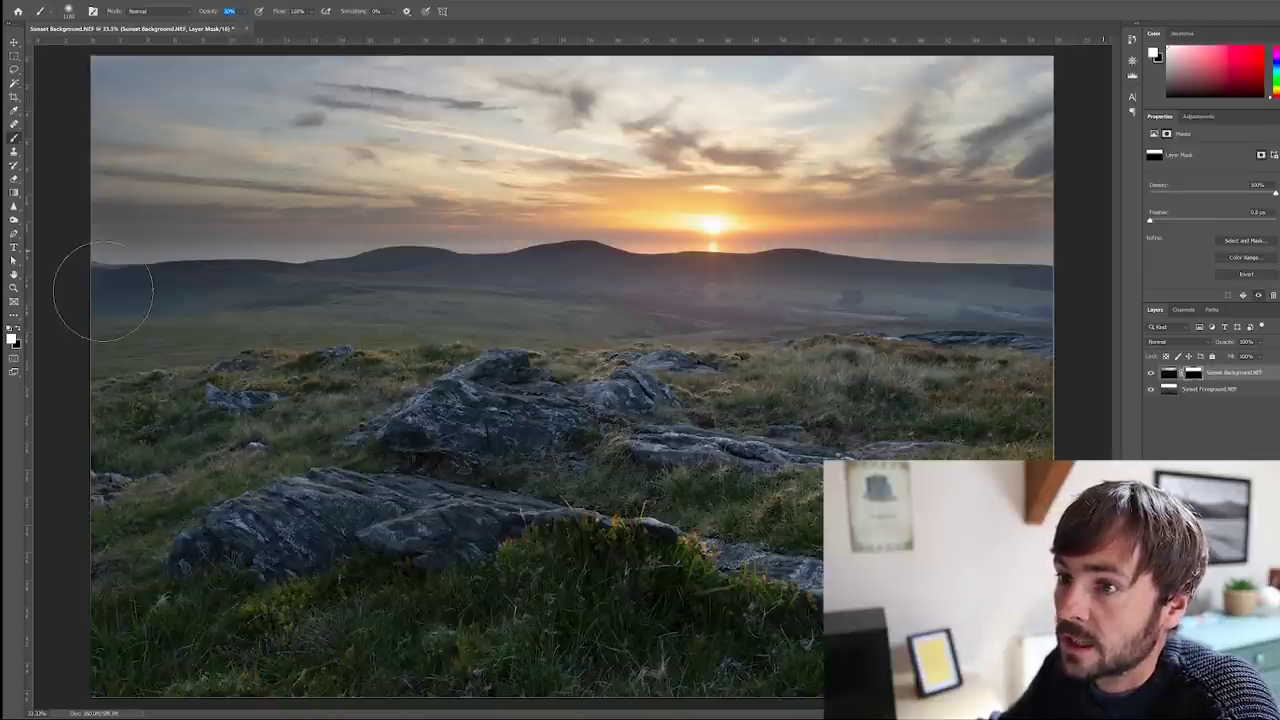
pyautogui.moveTo(89, 323); pyautogui.dragTo(1107, 310)
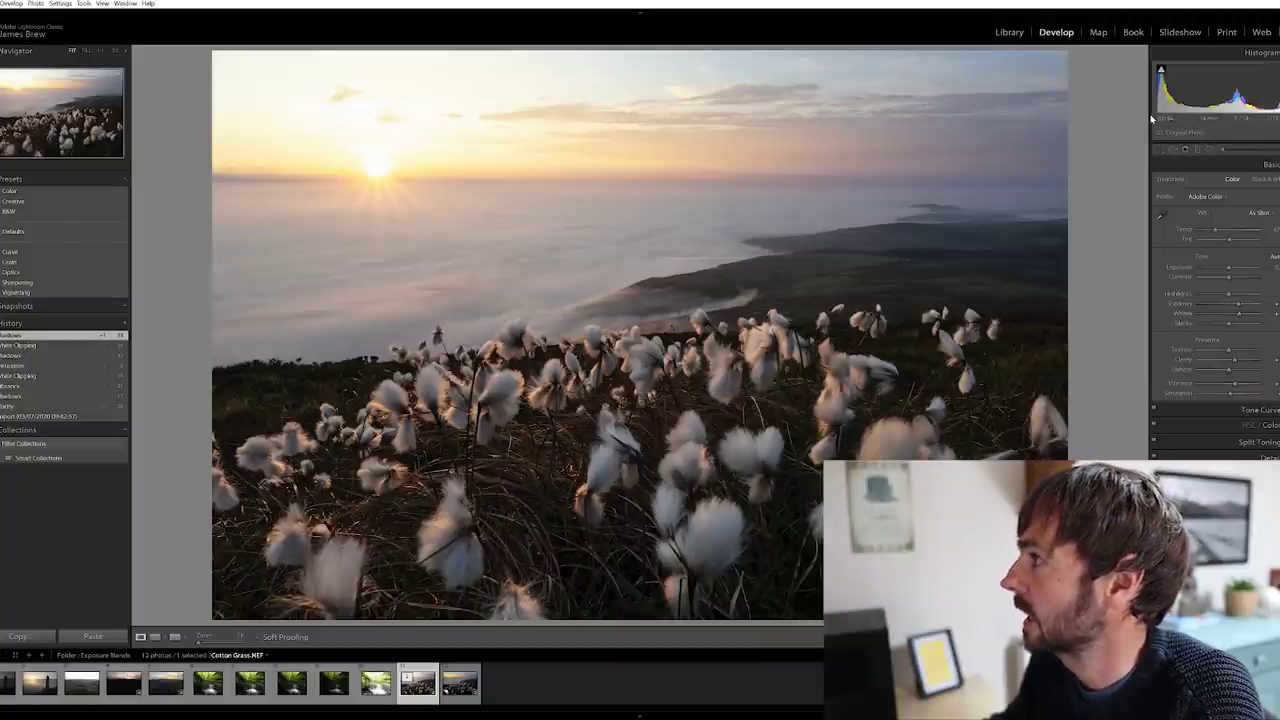
# Step: Check highlight clipping on Cotton Grass.NEF and make a virtual copy of it
pyautogui.press('j')
pyautogui.press('j')
pyautogui.press('j')
pyautogui.press('j')
pyautogui.moveTo(1161, 73)
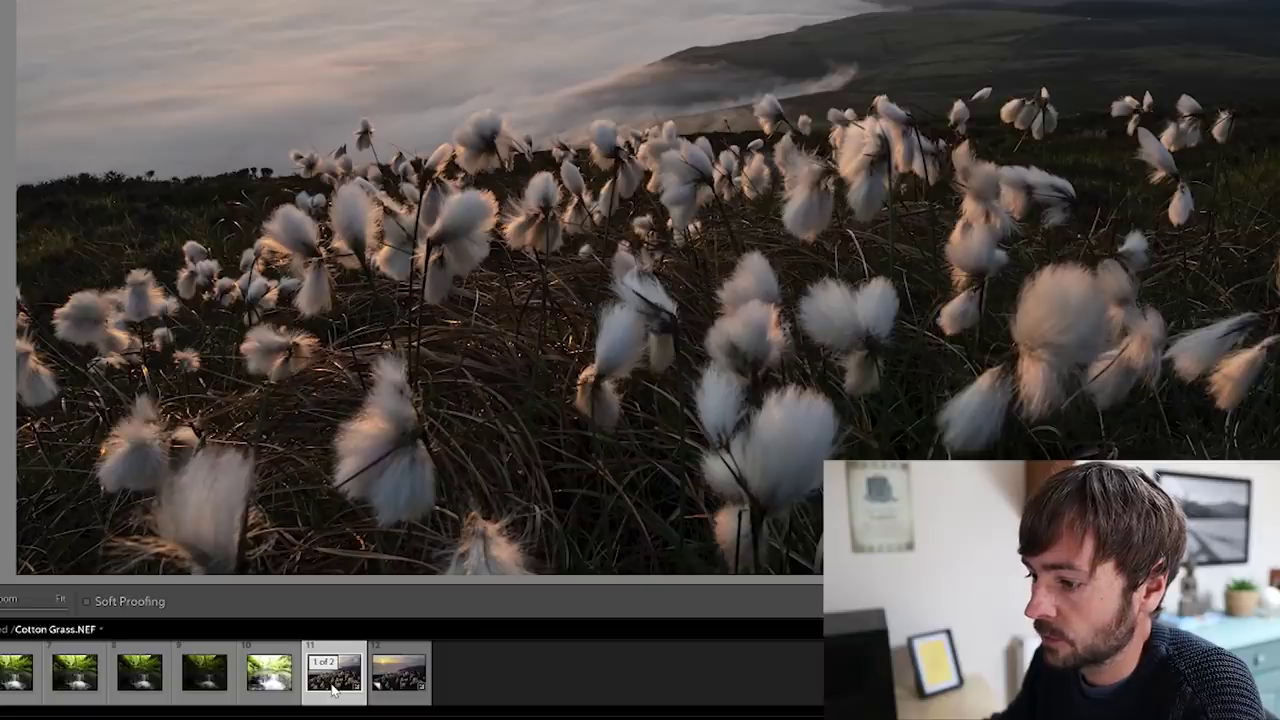
pyautogui.rightClick(333, 688)
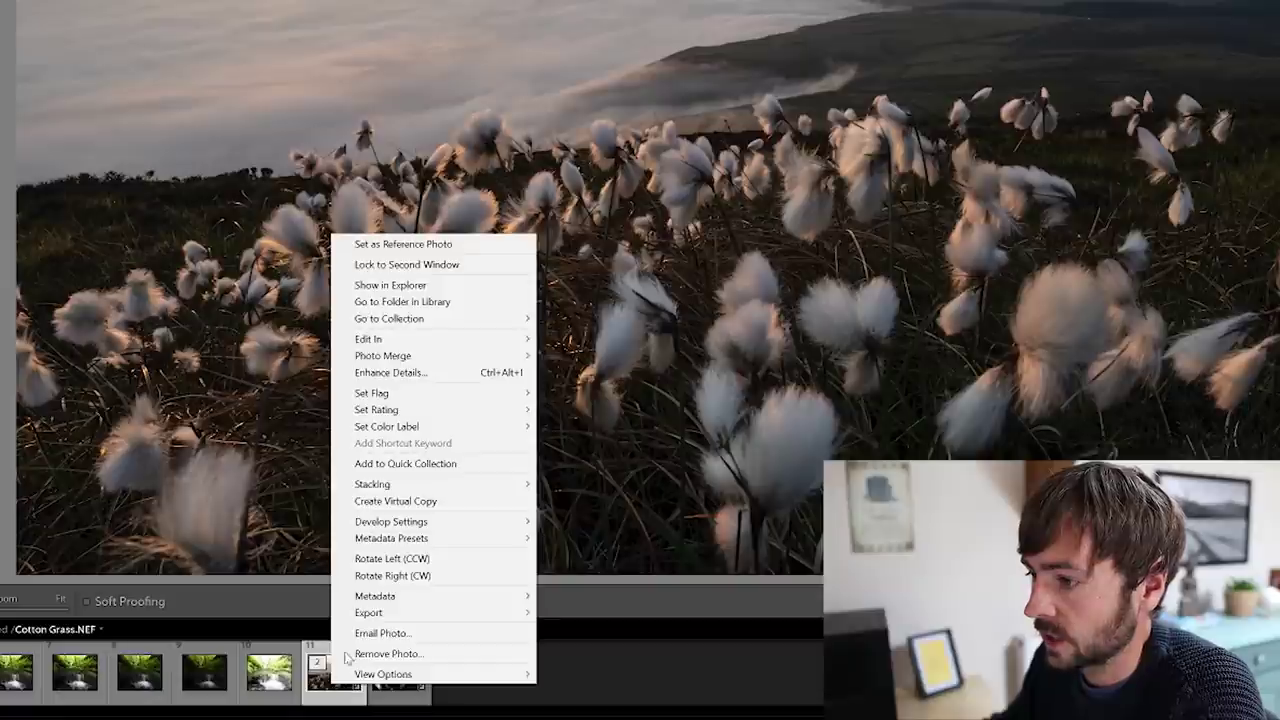
pyautogui.click(392, 688)
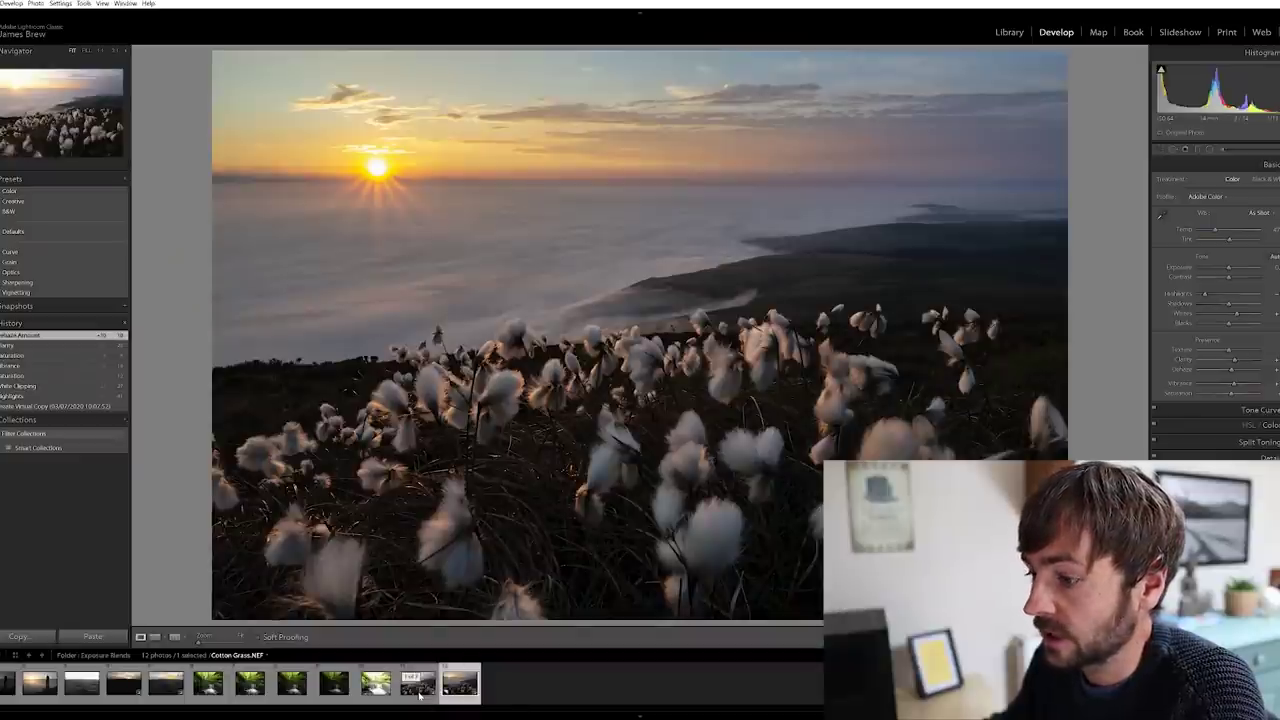
# Step: Compare the virtual copy with the original, stack them, and bring up the Edit In choices
pyautogui.click(460, 690)
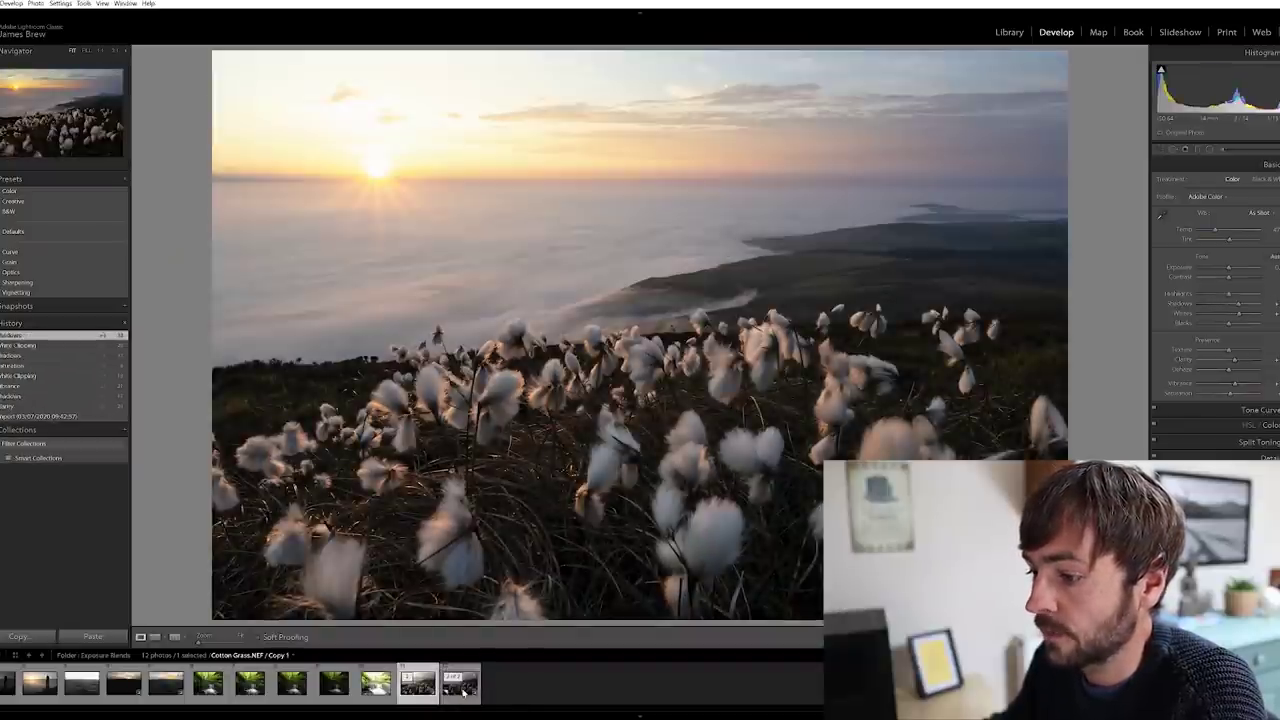
pyautogui.click(418, 688)
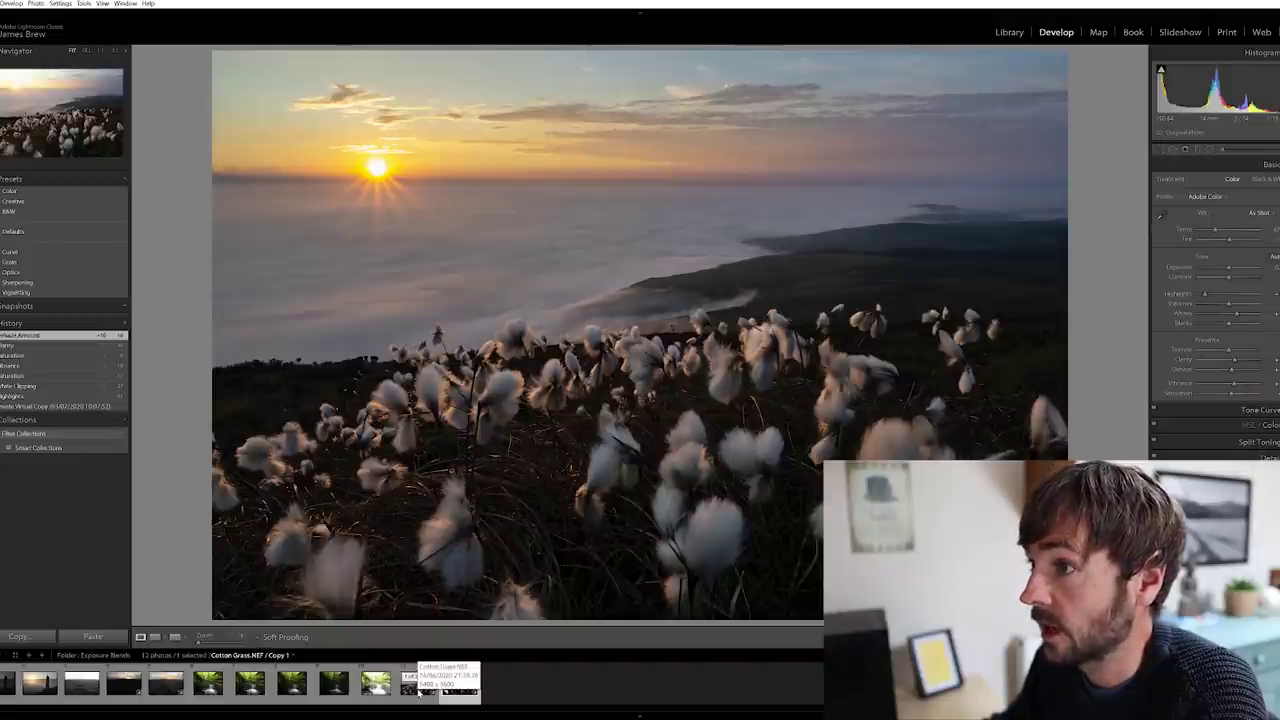
pyautogui.click(418, 690)
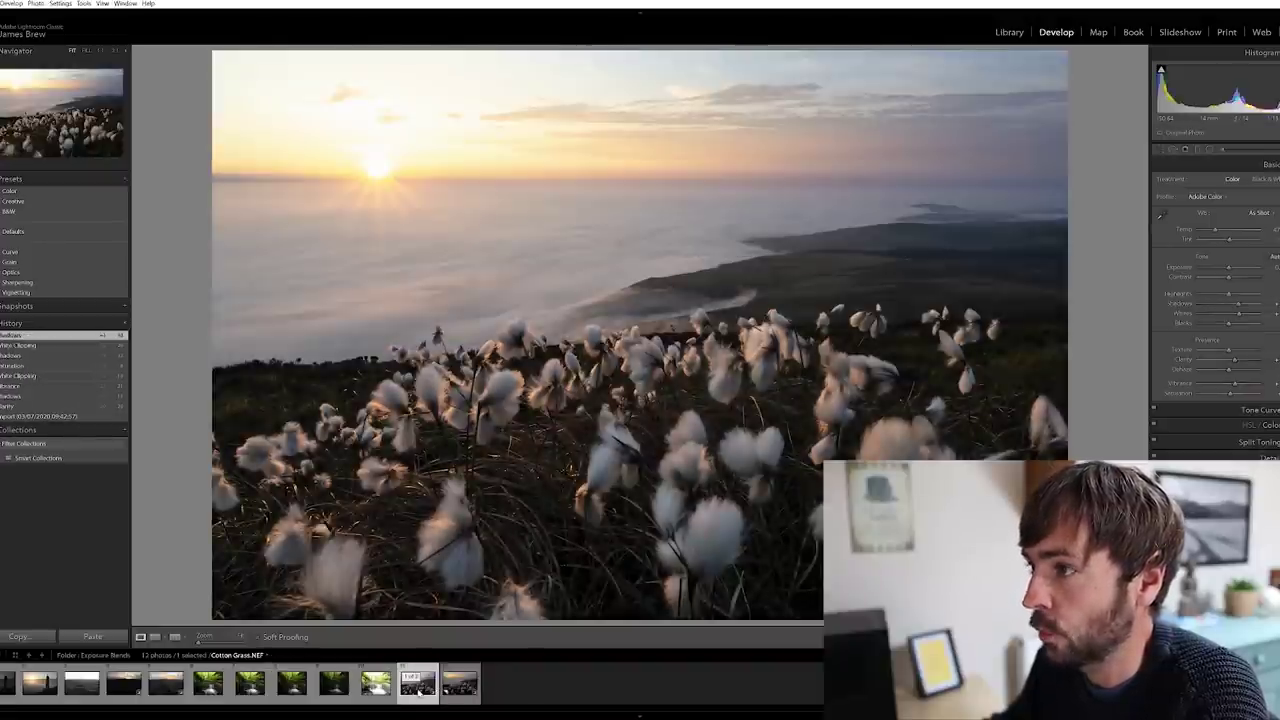
pyautogui.hotkey('ctrl', "'")
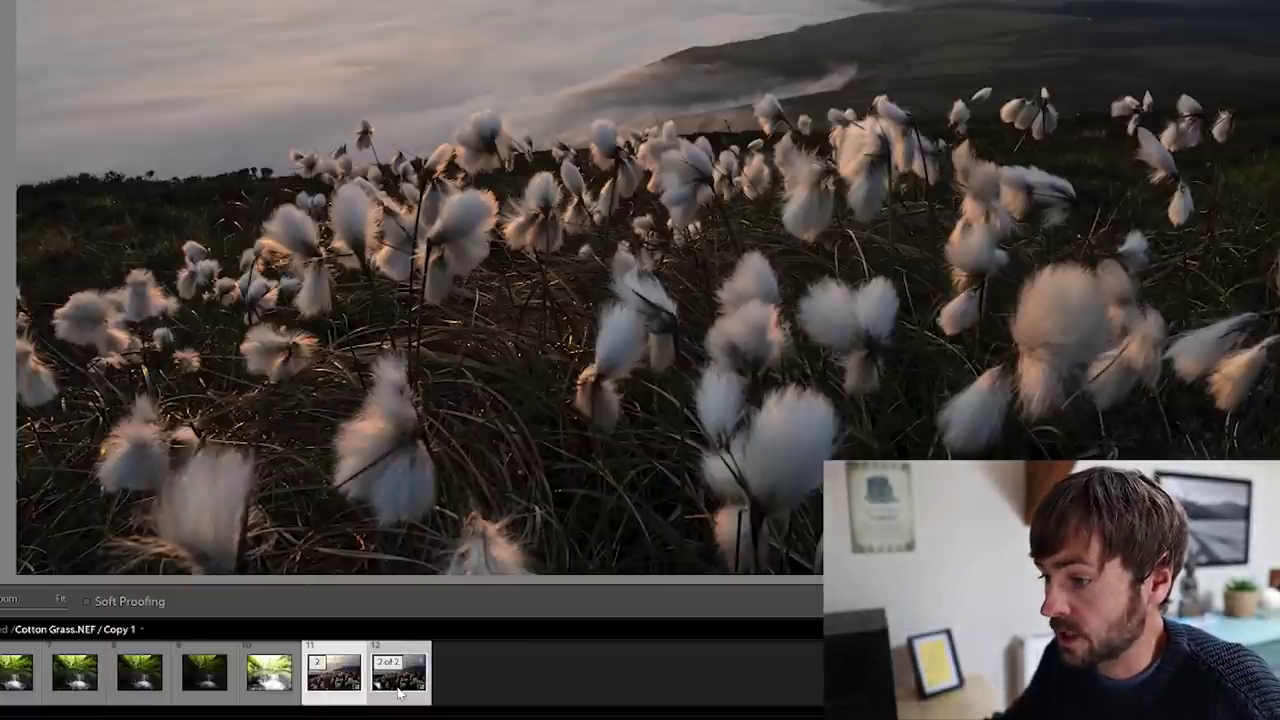
pyautogui.rightClick(398, 692)
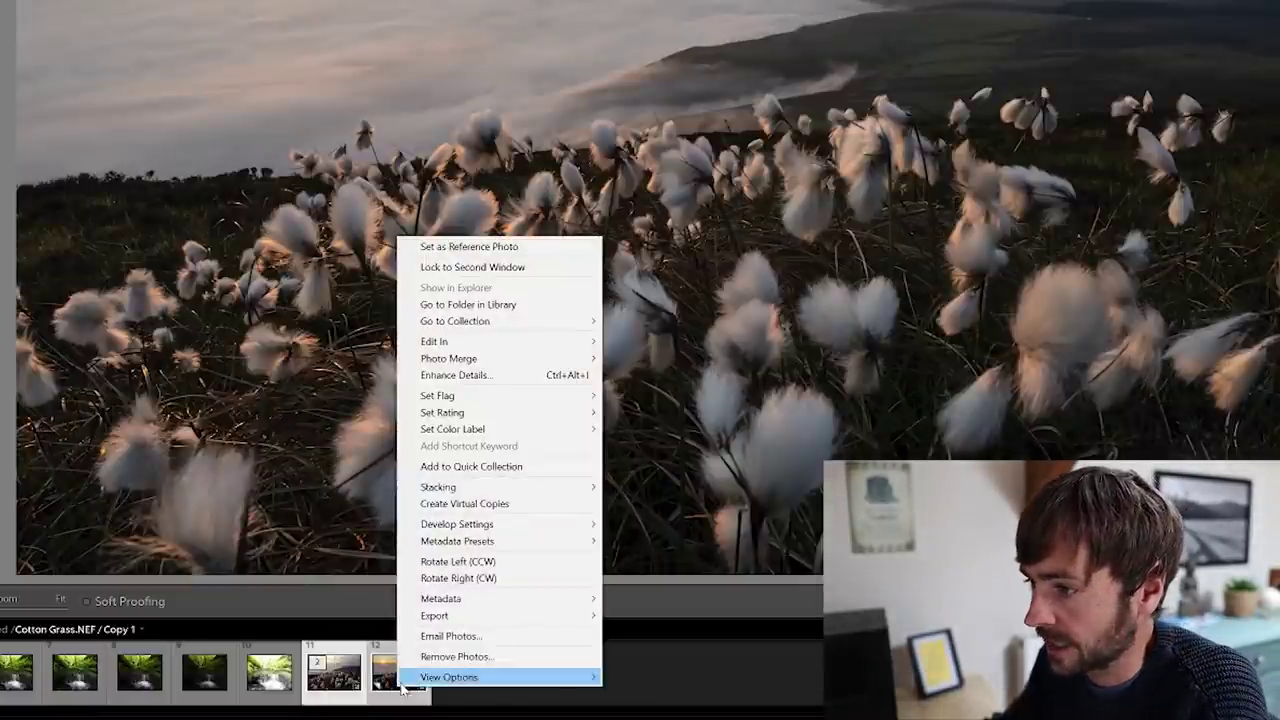
pyautogui.moveTo(455, 342)
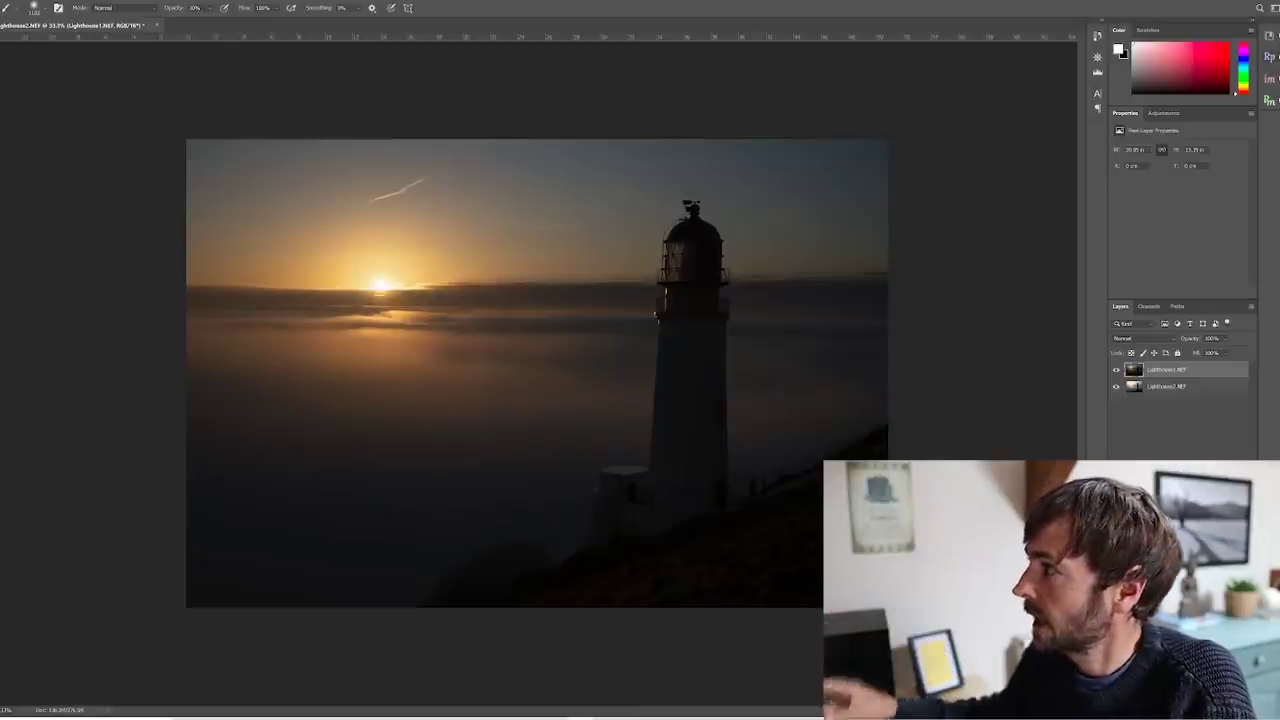
pyautogui.click(1254, 8)
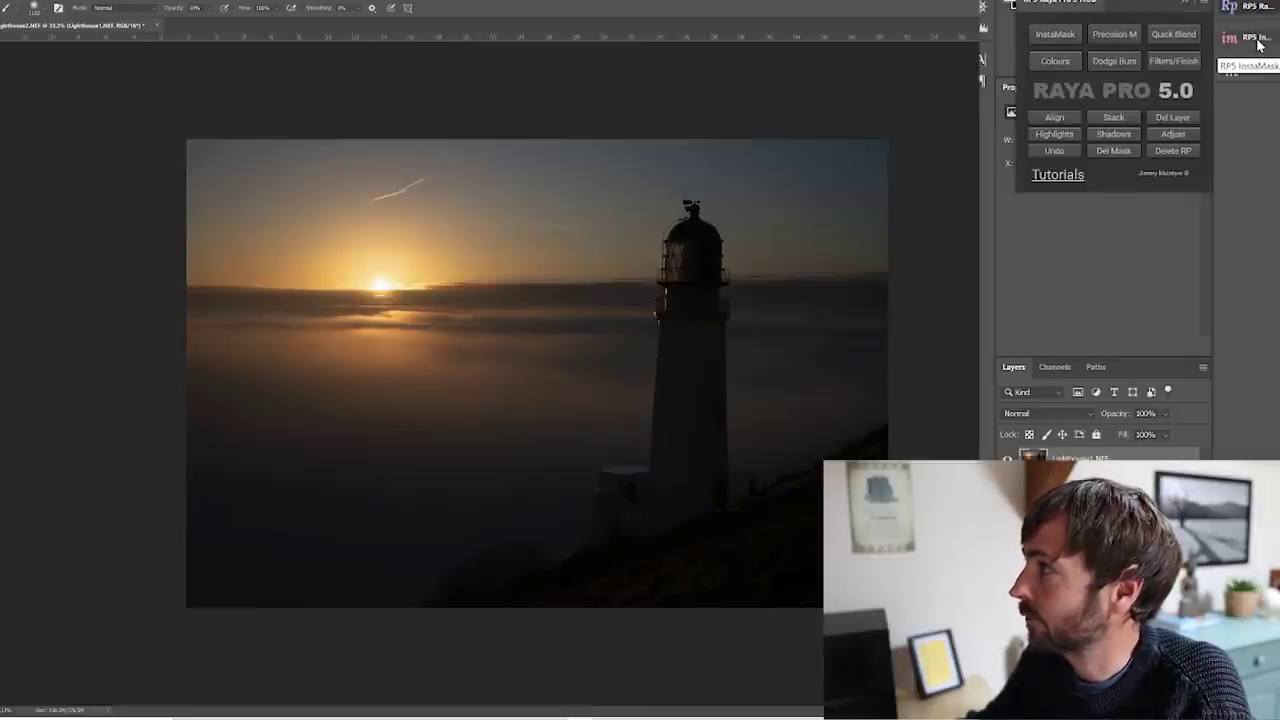
pyautogui.click(1257, 40)
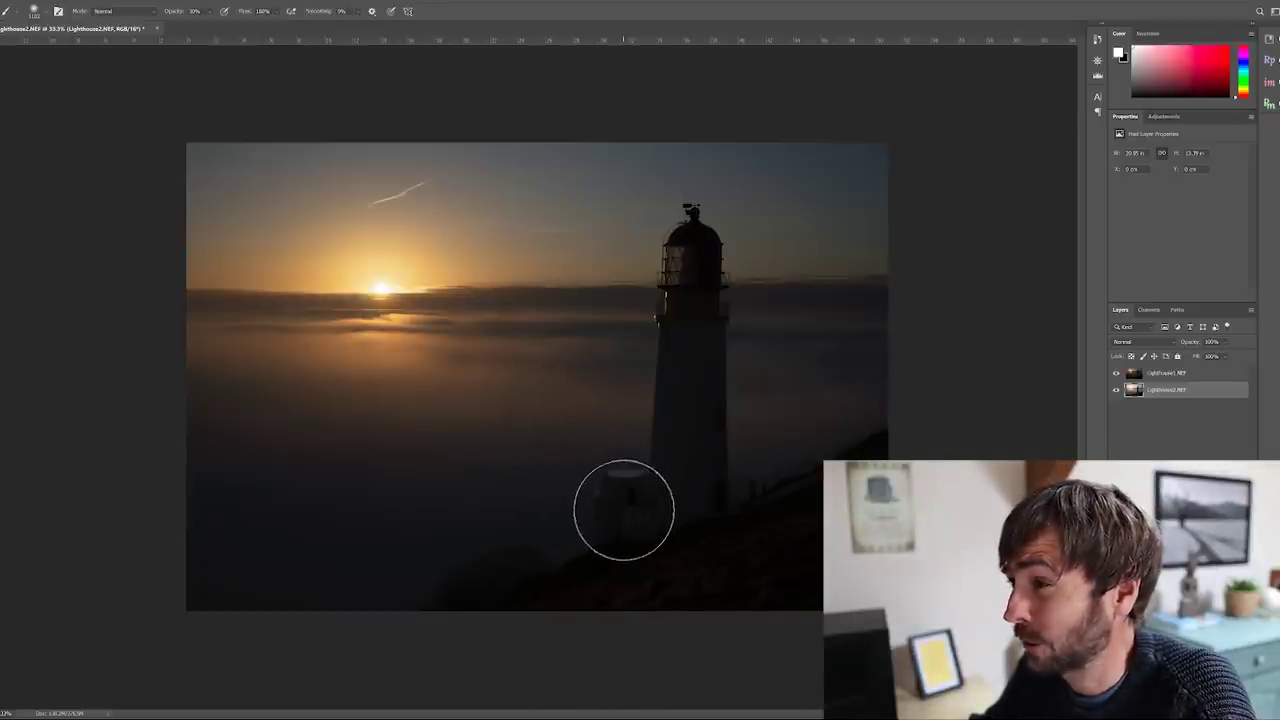
pyautogui.moveTo(625, 508)
pyautogui.mouseDown()
pyautogui.moveTo(648, 220)
pyautogui.moveTo(668, 178)
pyautogui.mouseUp()
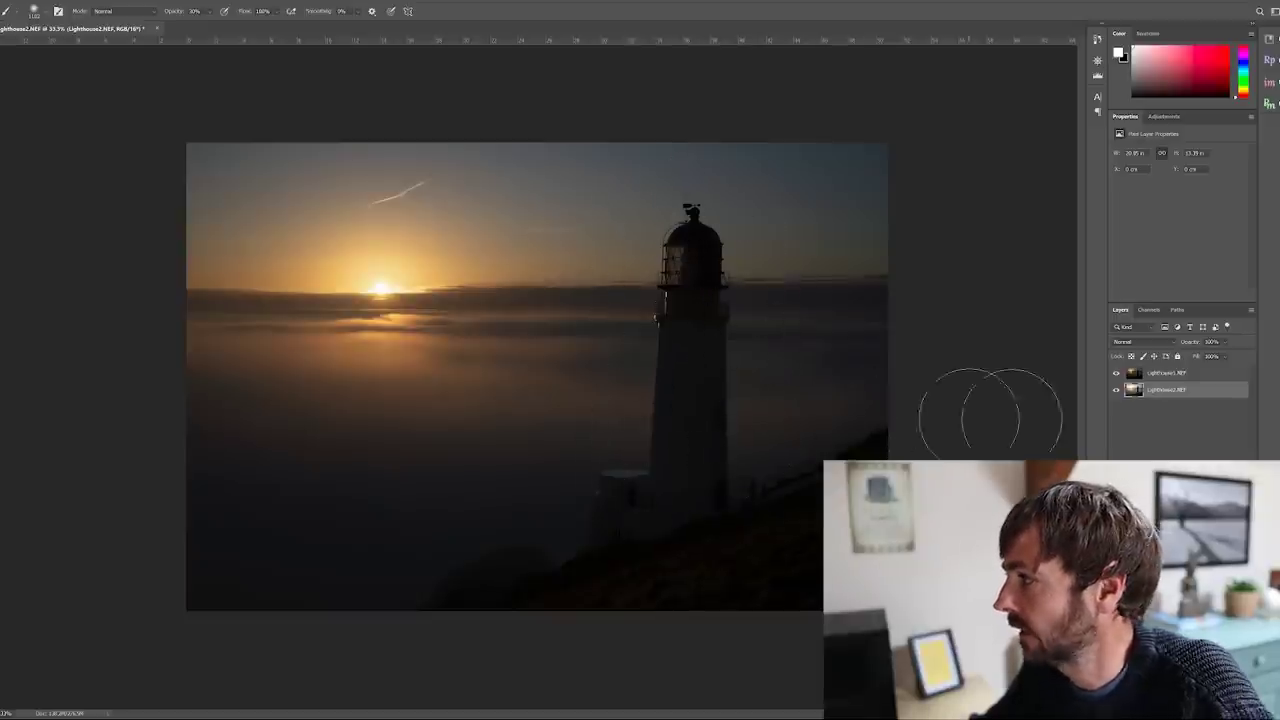
# Step: Auto-align both lighthouse exposures, then make Lighthouse1.NEF active and bring up the RPS InstaMask panel
pyautogui.click(1158, 375)
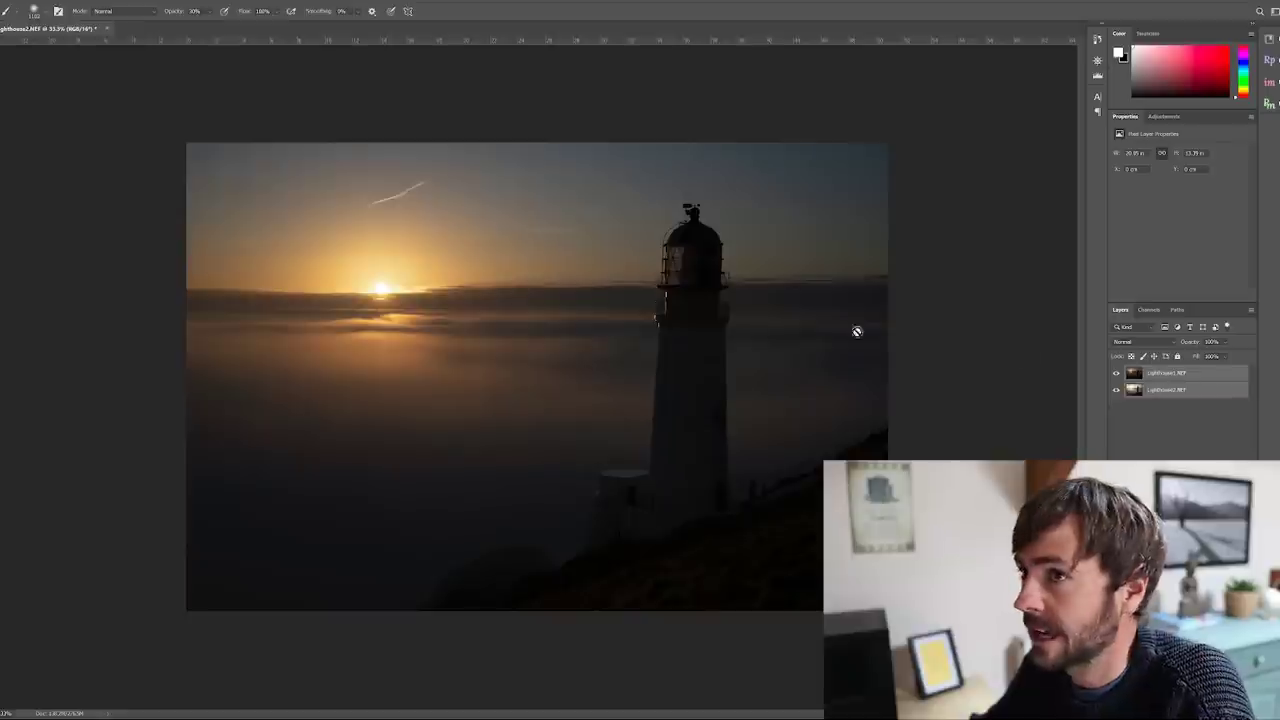
pyautogui.click(15, 3)
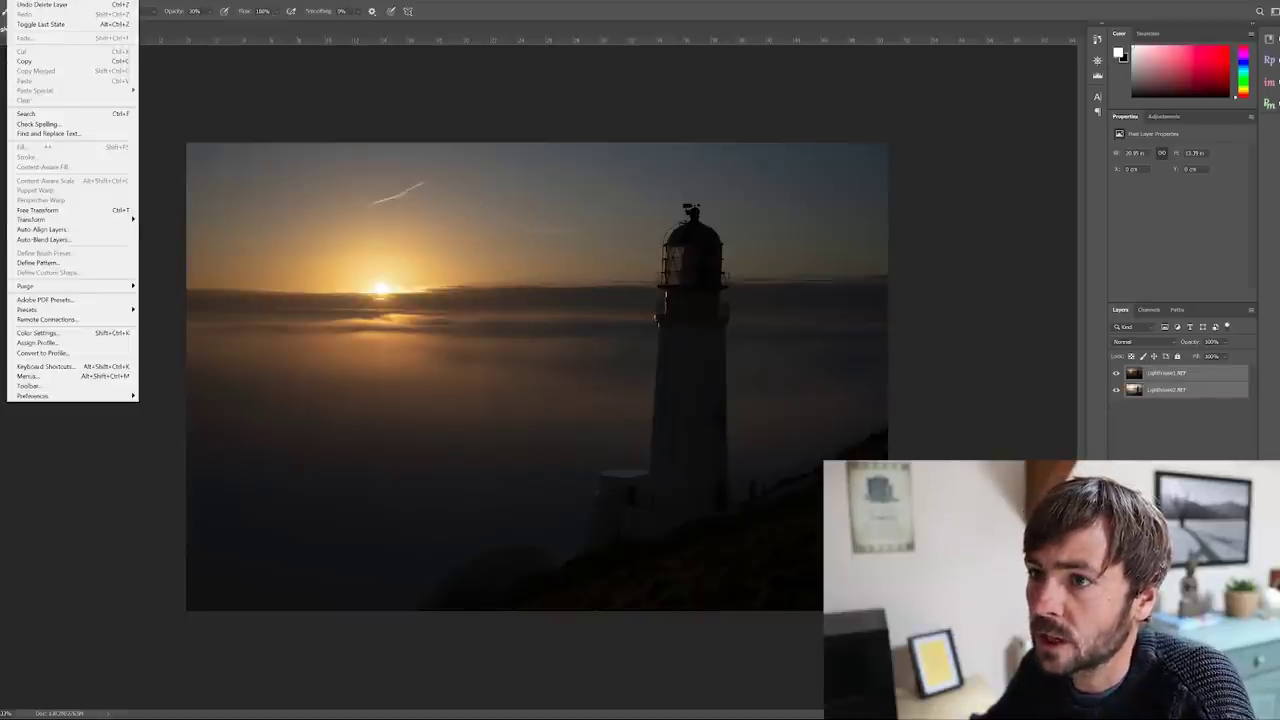
pyautogui.click(55, 230)
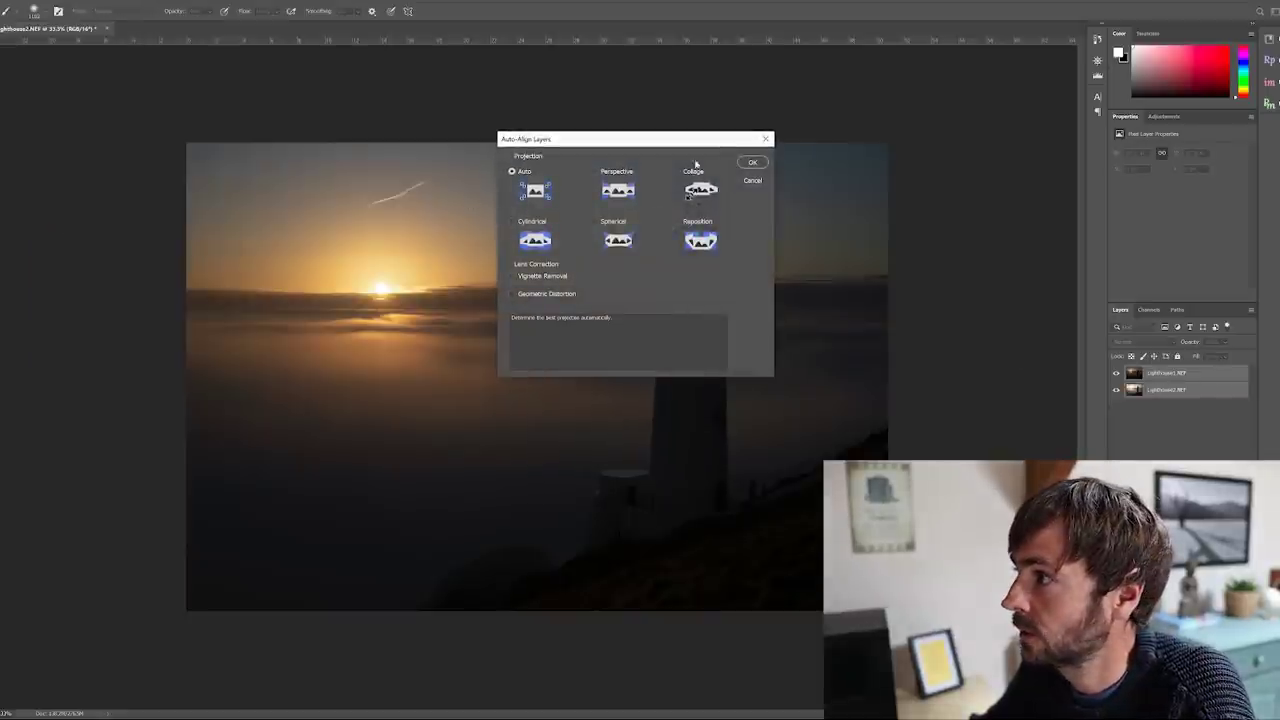
pyautogui.click(752, 163)
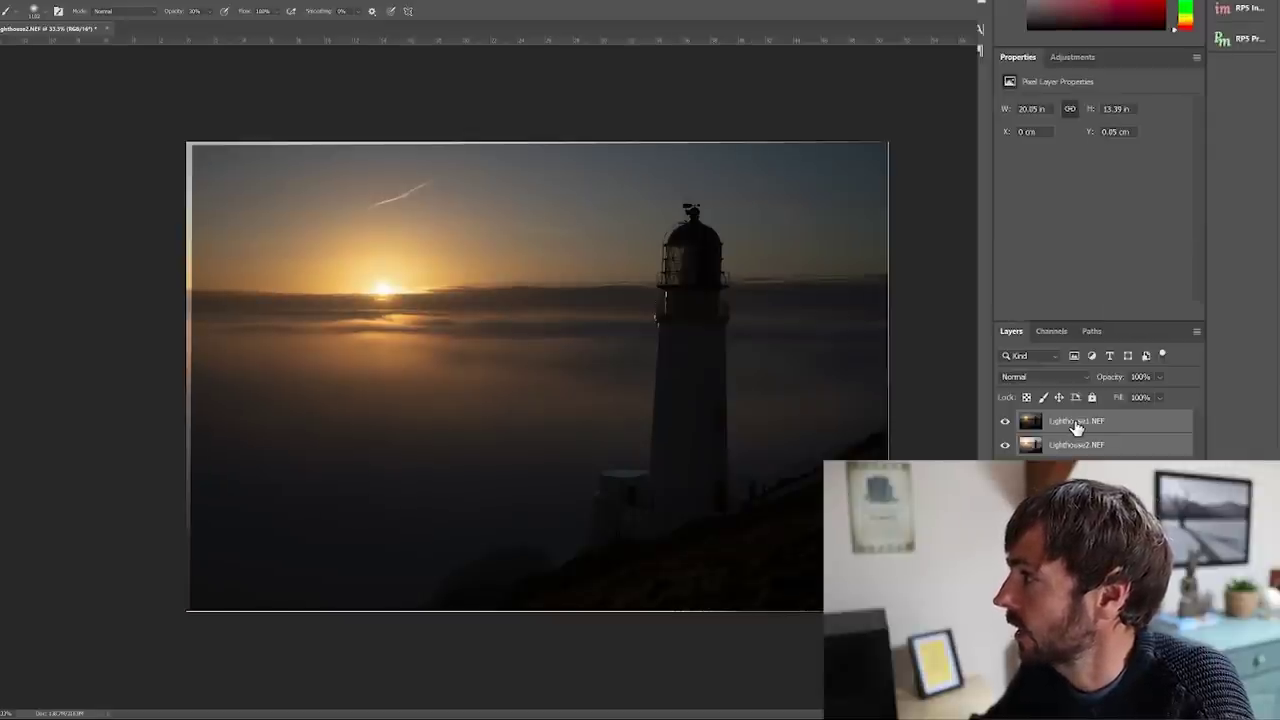
pyautogui.click(1076, 427)
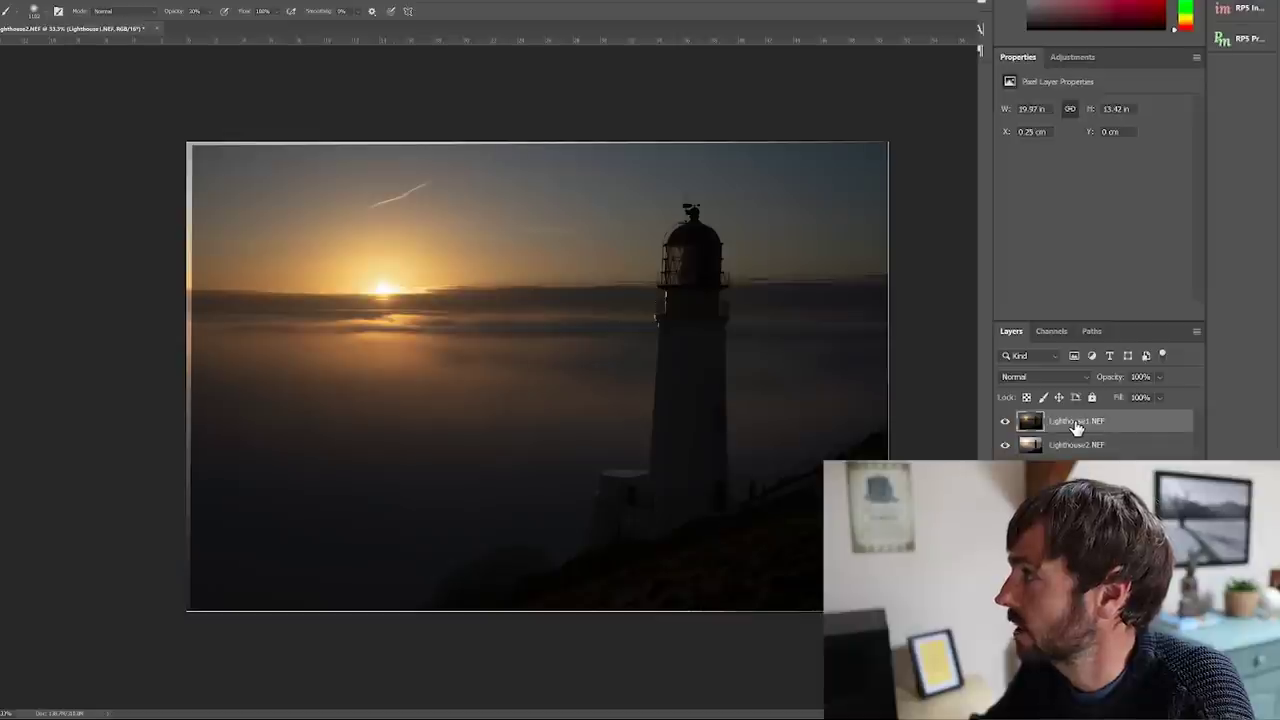
pyautogui.click(1245, 12)
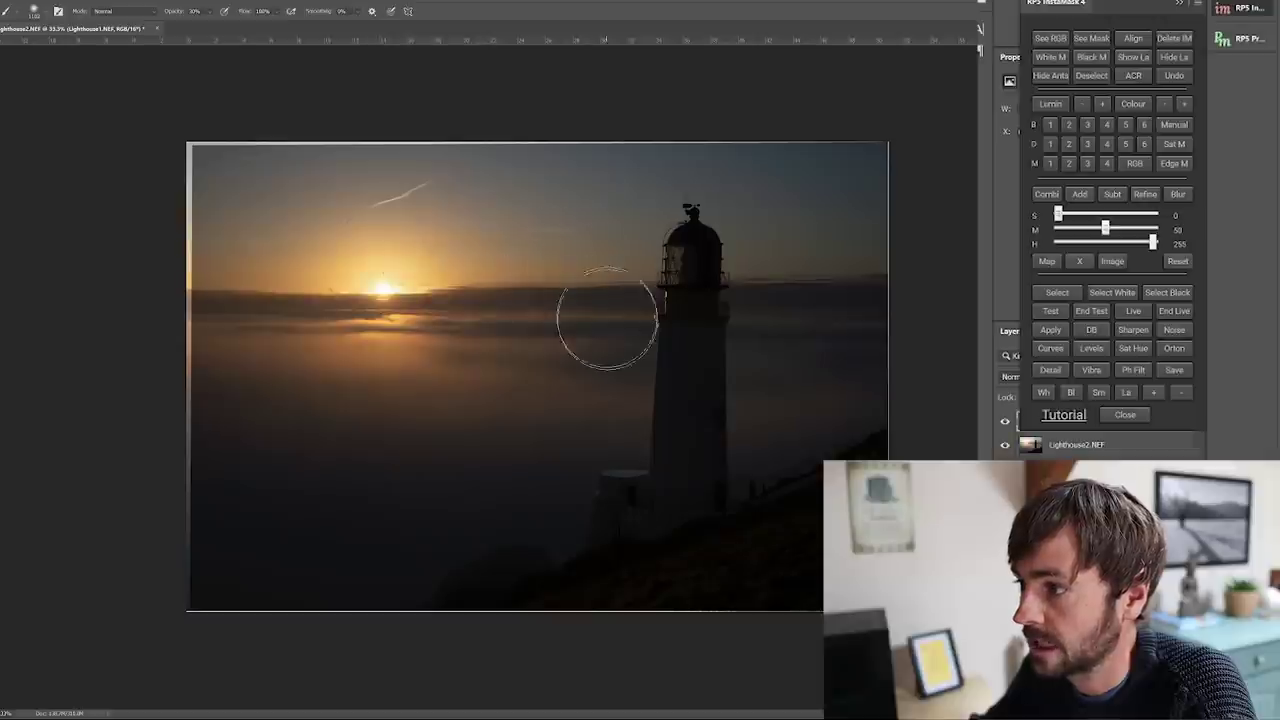
# Step: Create a brights mask with InstaMask's B row 1 button and set brush opacity to 100%
pyautogui.click(1051, 125)
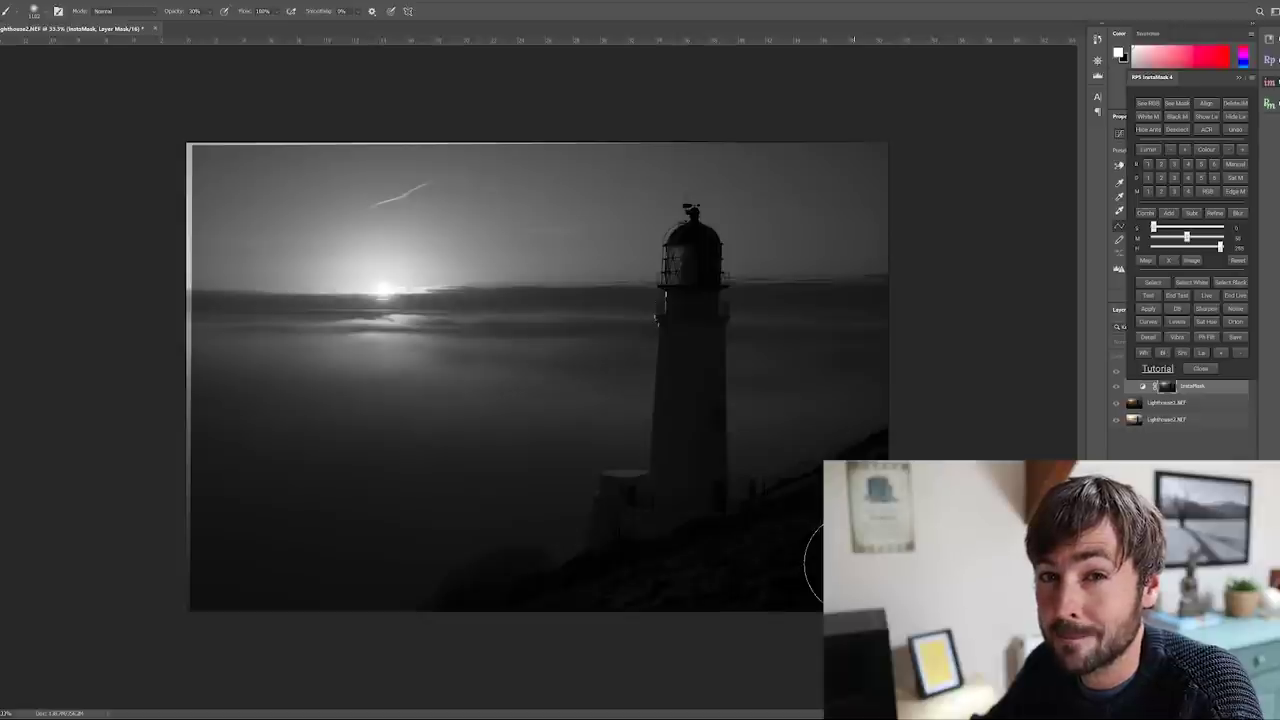
pyautogui.press('0')
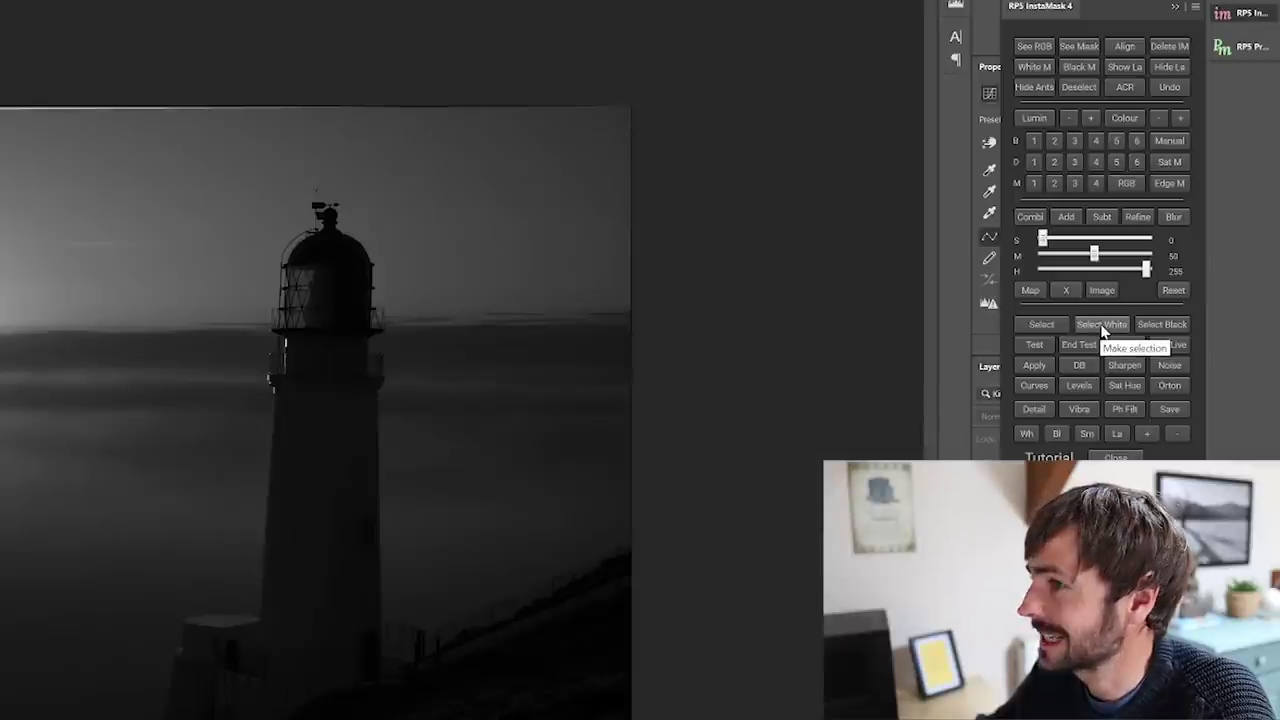
# Step: Load the luminosity mask as a selection and paint Lighthouse1.NEF's mask across the sky, sun and lighthouse
pyautogui.click(1103, 326)
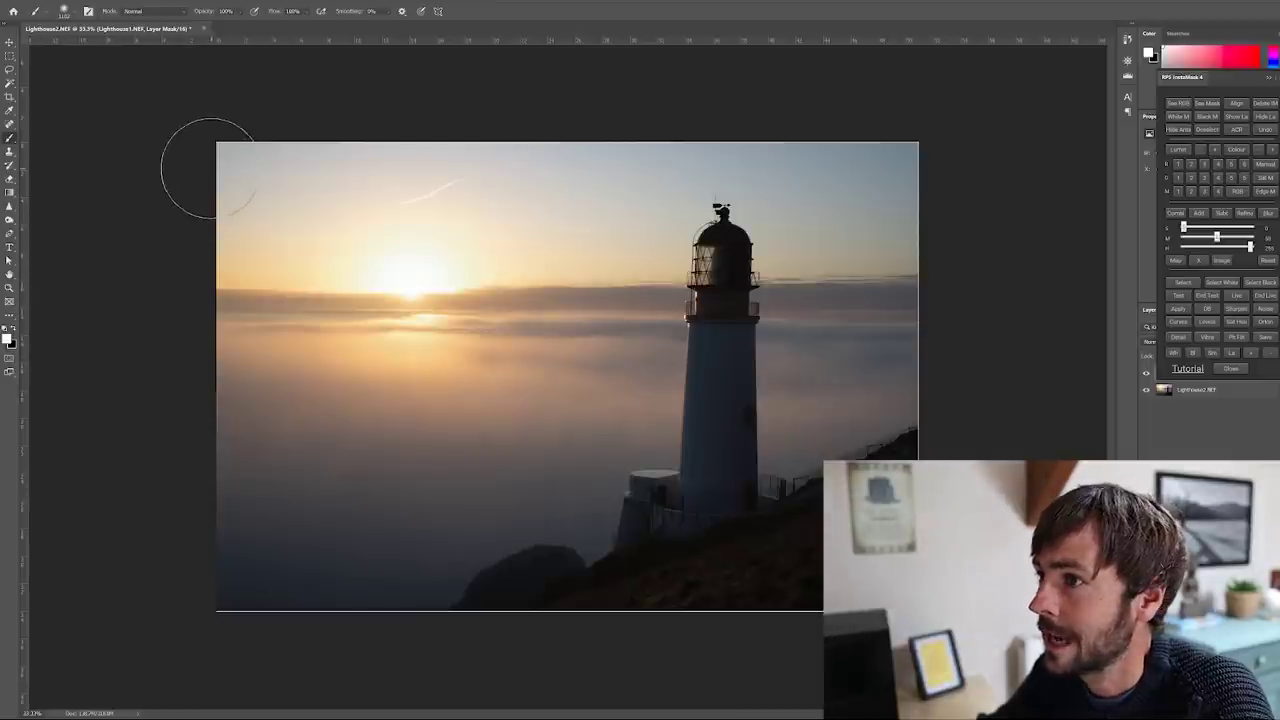
pyautogui.moveTo(240, 165)
pyautogui.mouseDown()
pyautogui.moveTo(884, 155)
pyautogui.moveTo(915, 193)
pyautogui.moveTo(733, 243)
pyautogui.moveTo(390, 235)
pyautogui.moveTo(299, 258)
pyautogui.moveTo(216, 229)
pyautogui.moveTo(235, 253)
pyautogui.moveTo(419, 276)
pyautogui.moveTo(810, 243)
pyautogui.moveTo(907, 245)
pyautogui.moveTo(917, 293)
pyautogui.mouseUp()
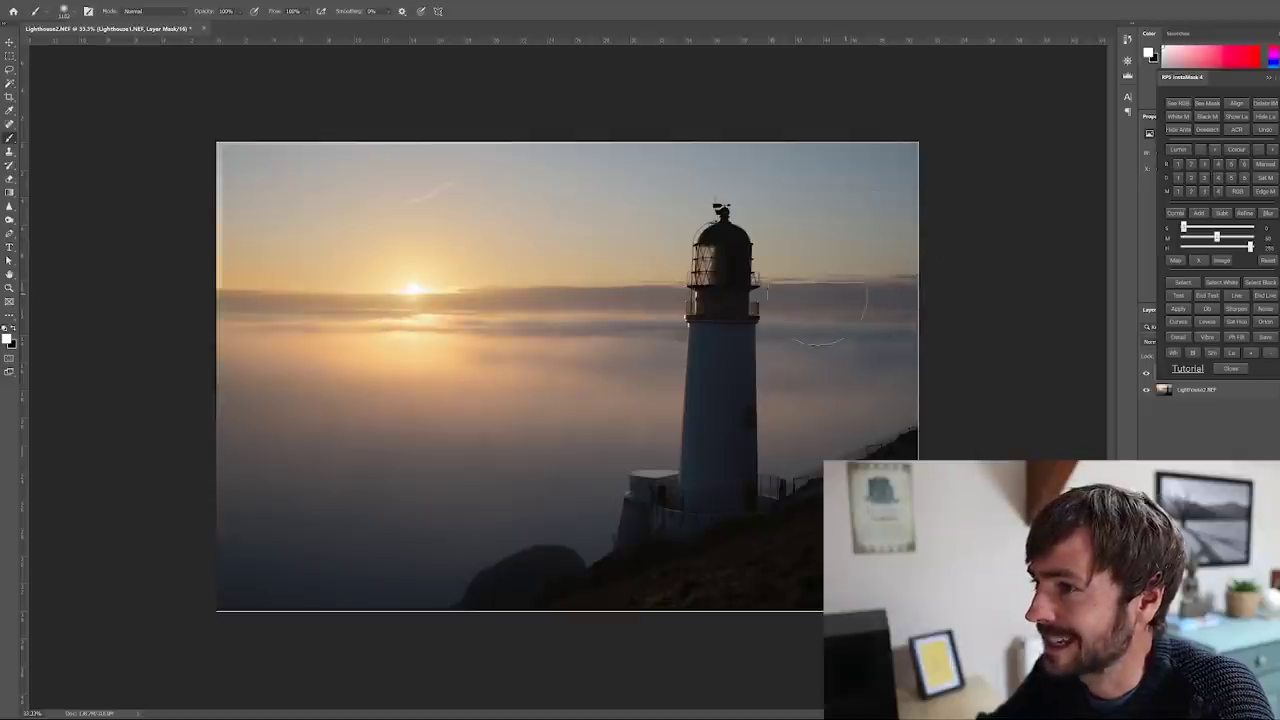
pyautogui.moveTo(470, 322)
pyautogui.mouseDown()
pyautogui.moveTo(414, 286)
pyautogui.moveTo(232, 286)
pyautogui.moveTo(355, 349)
pyautogui.moveTo(438, 349)
pyautogui.mouseUp()
pyautogui.moveTo(658, 320)
pyautogui.mouseDown()
pyautogui.moveTo(890, 316)
pyautogui.moveTo(936, 334)
pyautogui.moveTo(929, 350)
pyautogui.moveTo(807, 363)
pyautogui.moveTo(333, 407)
pyautogui.mouseUp()
pyautogui.moveTo(230, 360); pyautogui.dragTo(299, 385)
pyautogui.moveTo(650, 395)
pyautogui.mouseDown()
pyautogui.moveTo(921, 372)
pyautogui.moveTo(722, 402)
pyautogui.moveTo(423, 413)
pyautogui.moveTo(245, 404)
pyautogui.moveTo(228, 370)
pyautogui.mouseUp()
pyautogui.moveTo(712, 381)
pyautogui.mouseDown()
pyautogui.moveTo(933, 372)
pyautogui.moveTo(322, 300)
pyautogui.mouseUp()
pyautogui.moveTo(236, 184)
pyautogui.mouseDown()
pyautogui.moveTo(223, 171)
pyautogui.moveTo(271, 129)
pyautogui.moveTo(897, 137)
pyautogui.moveTo(935, 205)
pyautogui.moveTo(725, 228)
pyautogui.moveTo(231, 215)
pyautogui.moveTo(200, 251)
pyautogui.moveTo(255, 275)
pyautogui.moveTo(380, 285)
pyautogui.moveTo(943, 243)
pyautogui.mouseUp()
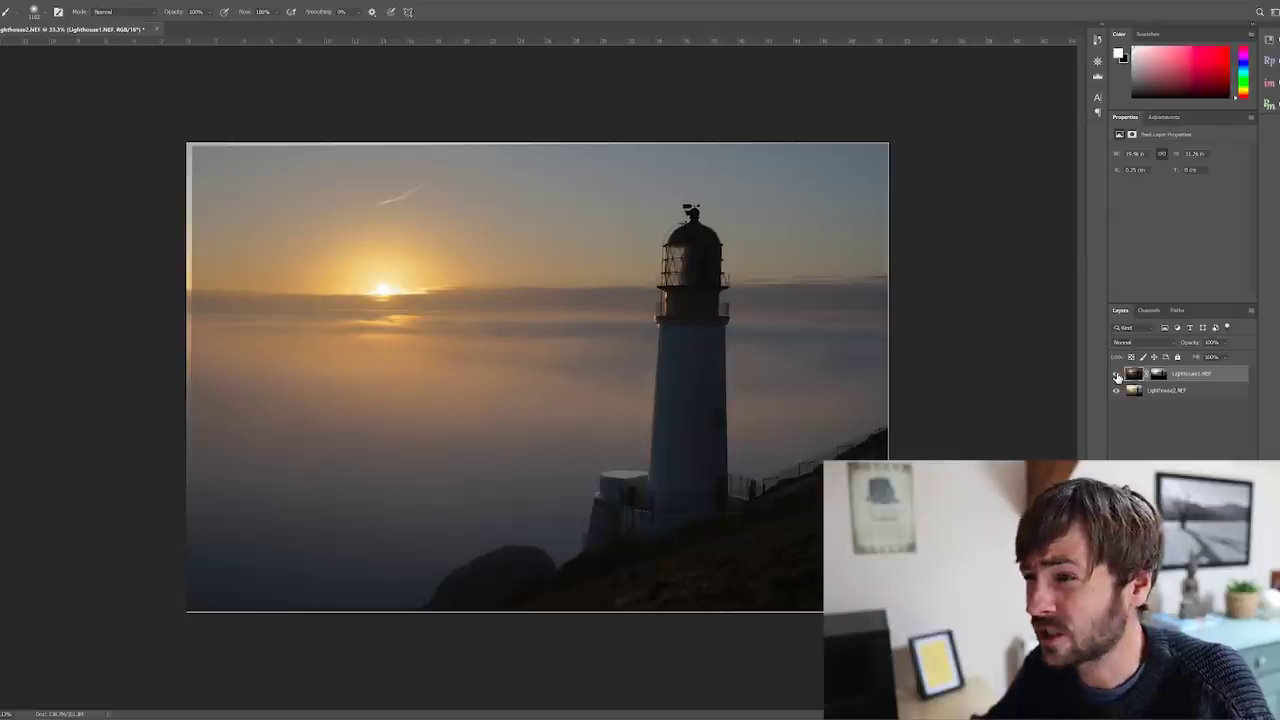
pyautogui.click(1117, 374)
pyautogui.click(1117, 374)
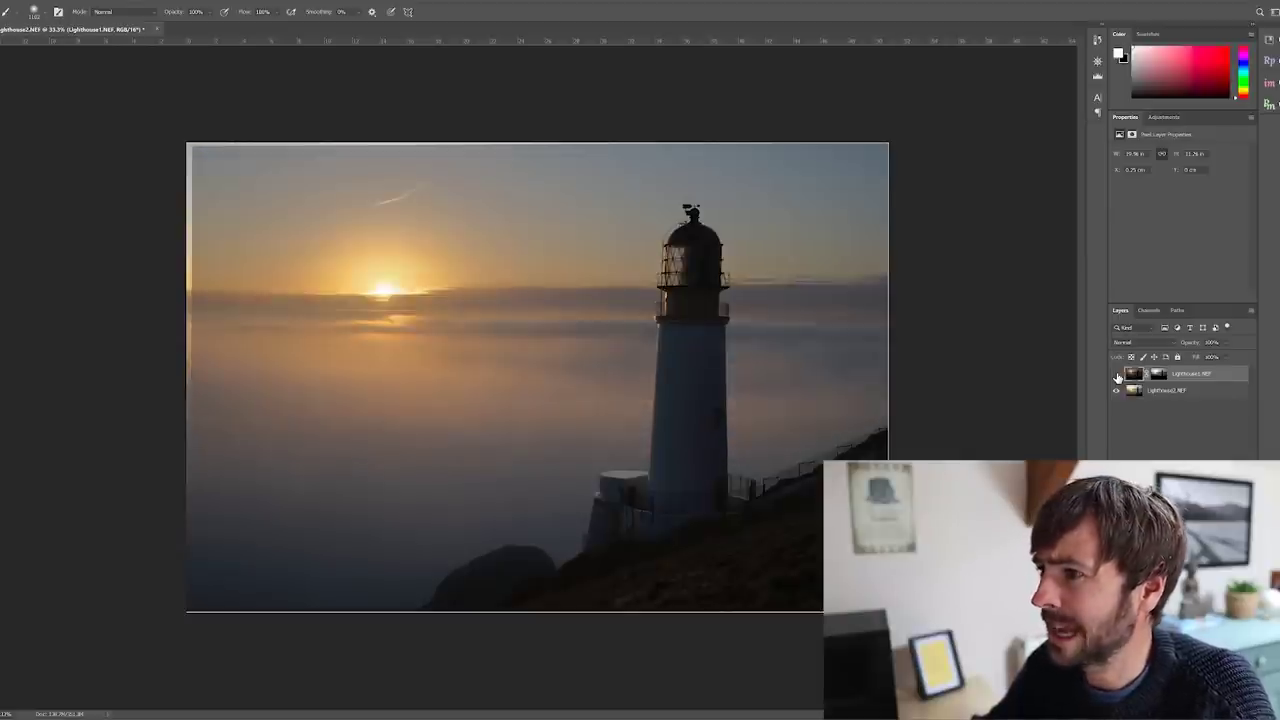
pyautogui.click(1117, 374)
pyautogui.click(1117, 374)
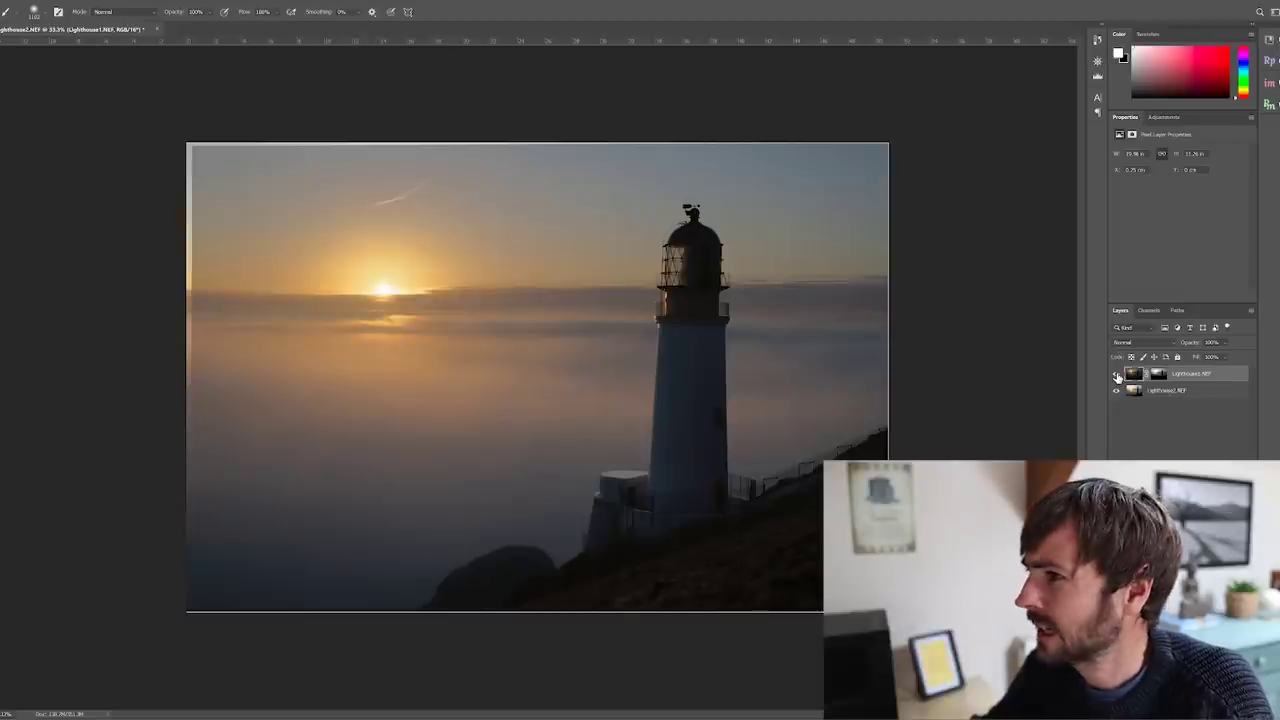
pyautogui.click(1117, 374)
pyautogui.click(1117, 374)
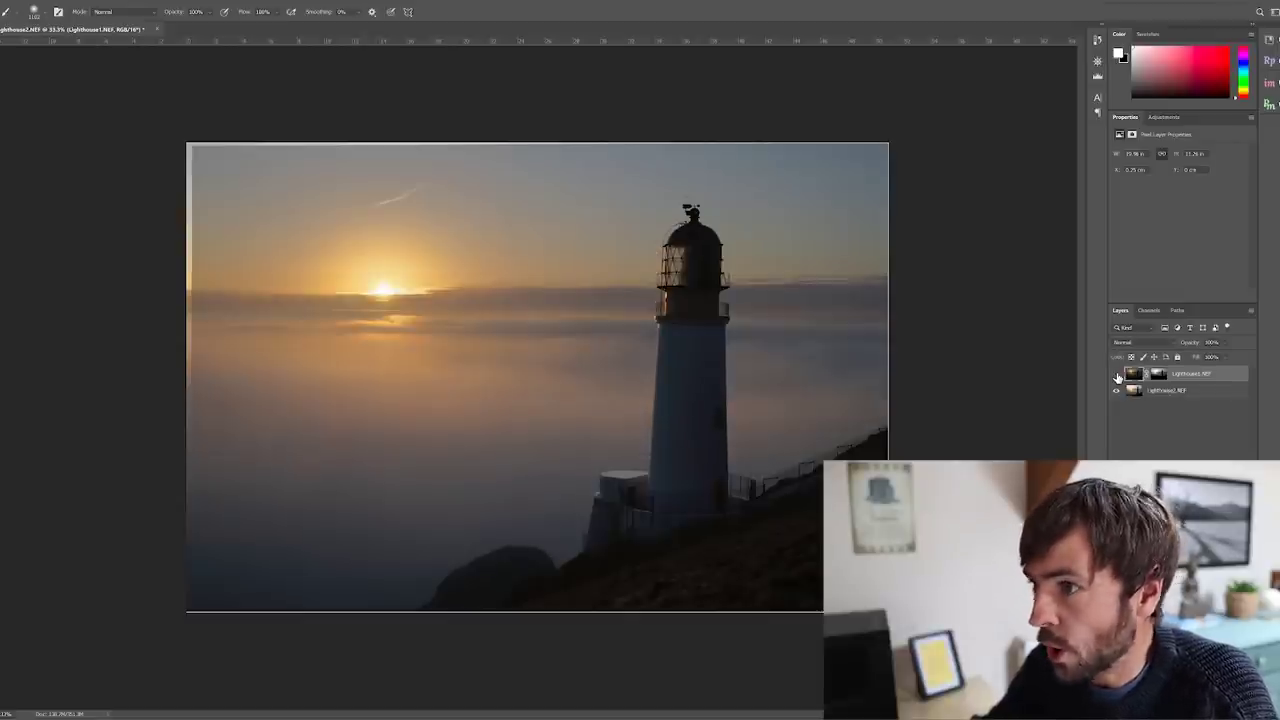
pyautogui.click(1117, 374)
pyautogui.click(1117, 374)
pyautogui.click(1117, 374)
pyautogui.click(1117, 374)
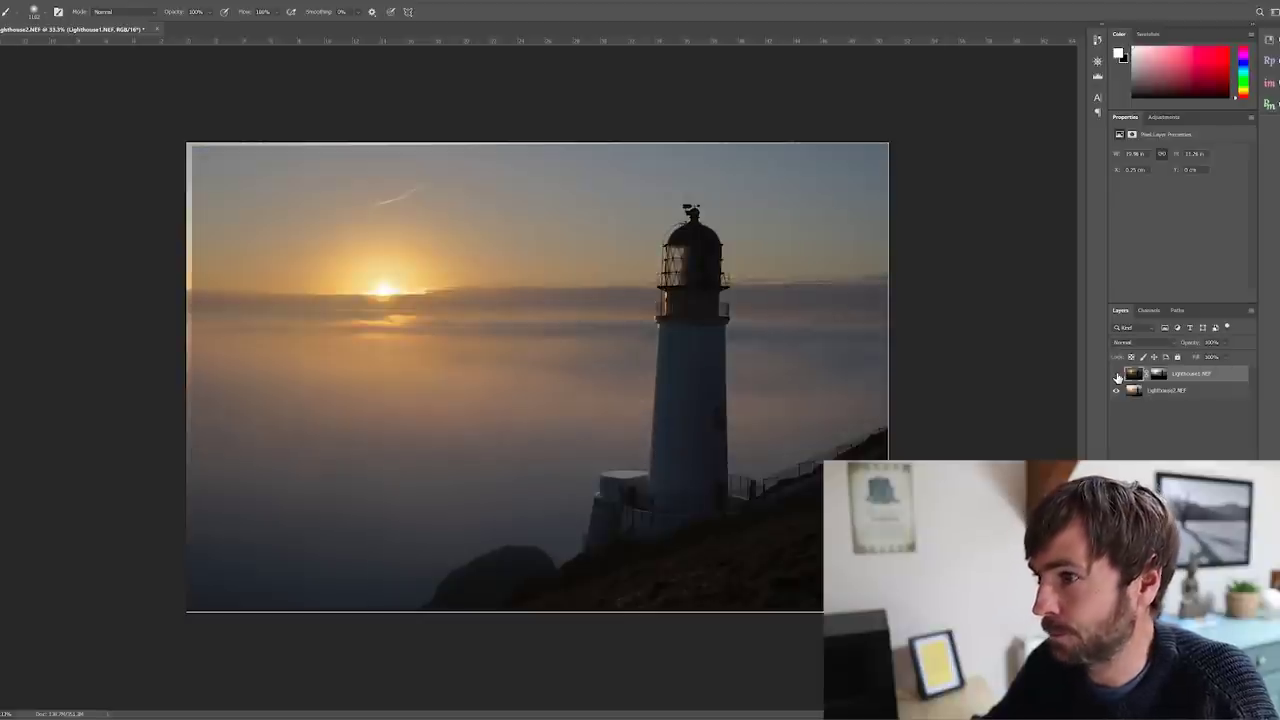
pyautogui.click(1117, 375)
pyautogui.click(1117, 375)
pyautogui.click(1117, 375)
pyautogui.click(1117, 375)
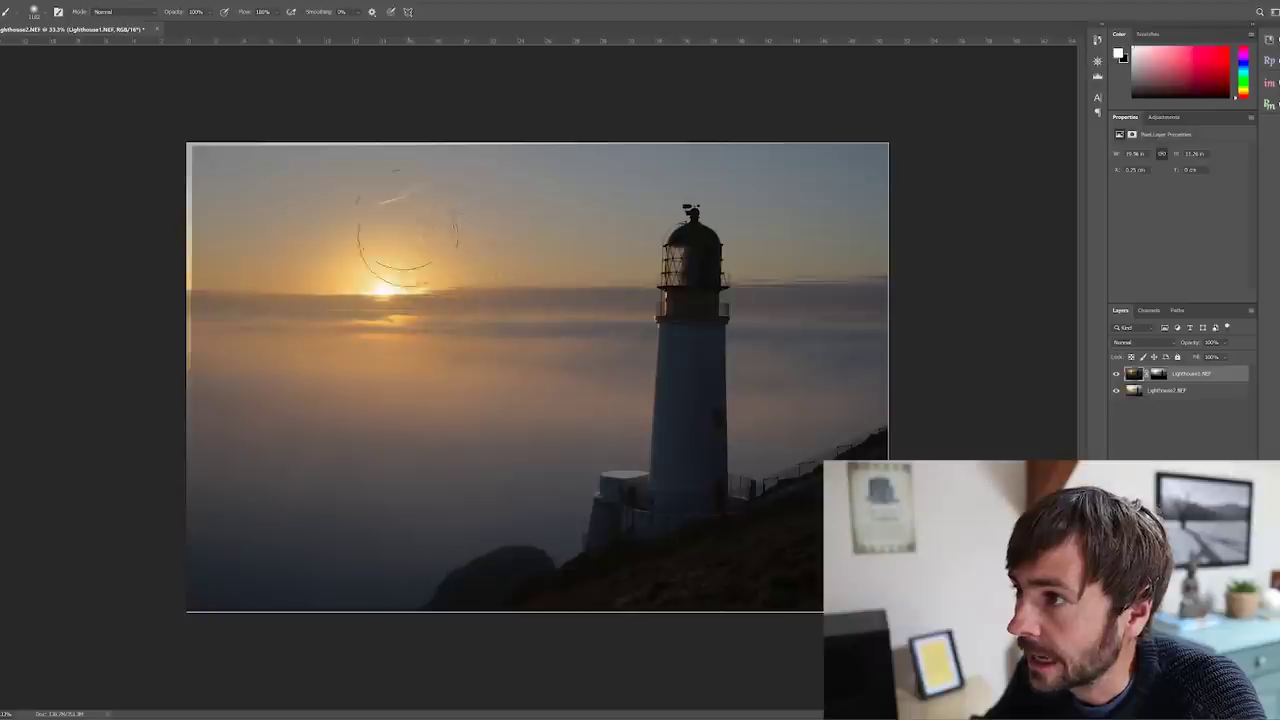